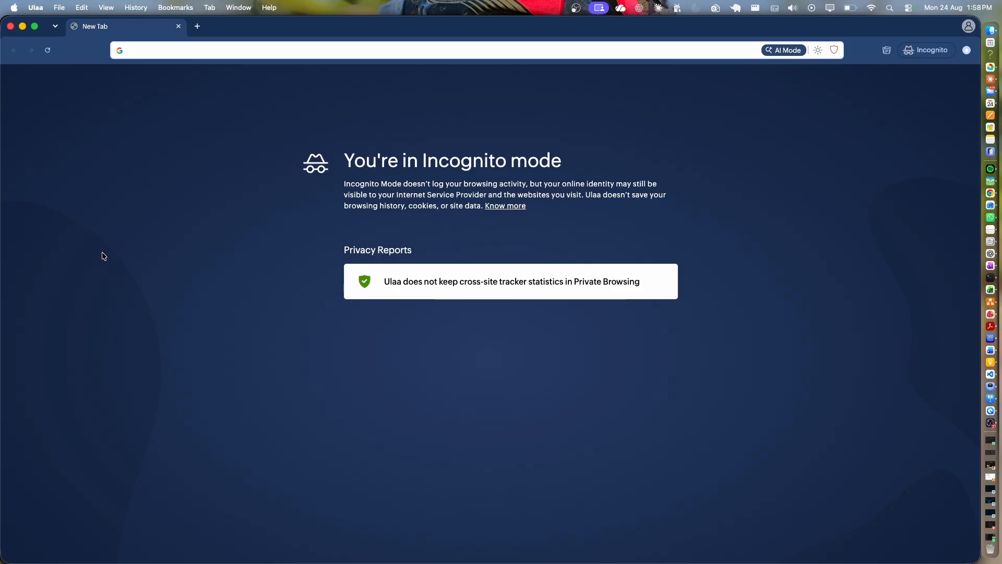
pyautogui.click(150, 55)
pyautogui.write('www.lnxqr.in')
# Load lnxqr.in and go from the login card to the 'Create an account' vendor enrollment form.
pyautogui.press('Return')
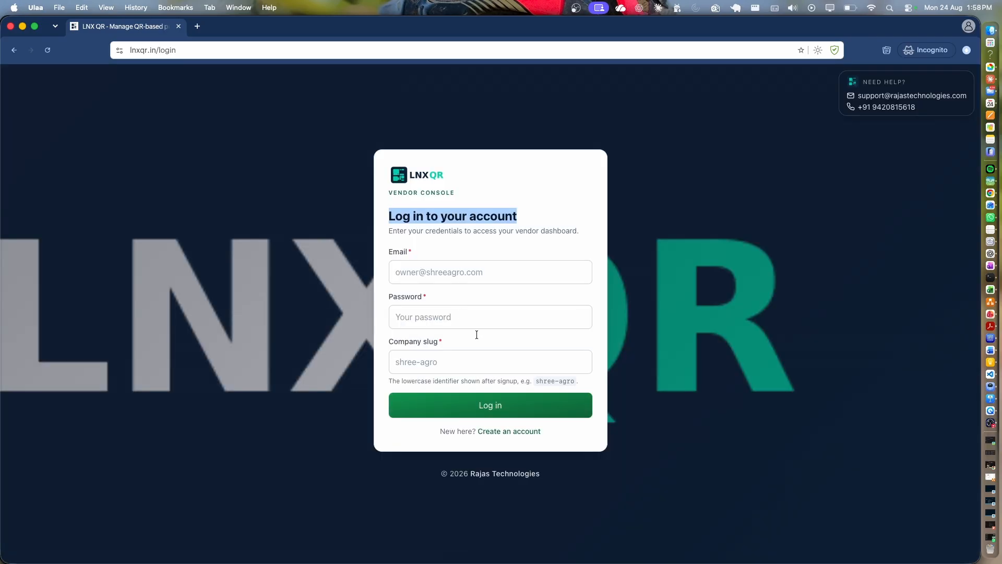
pyautogui.click(501, 433)
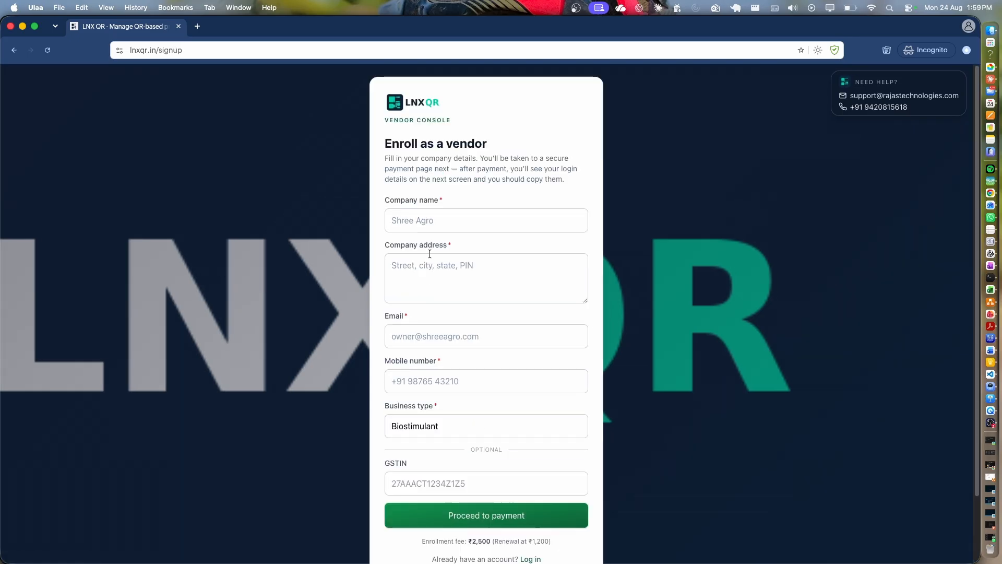
pyautogui.moveTo(385, 139); pyautogui.dragTo(501, 148)
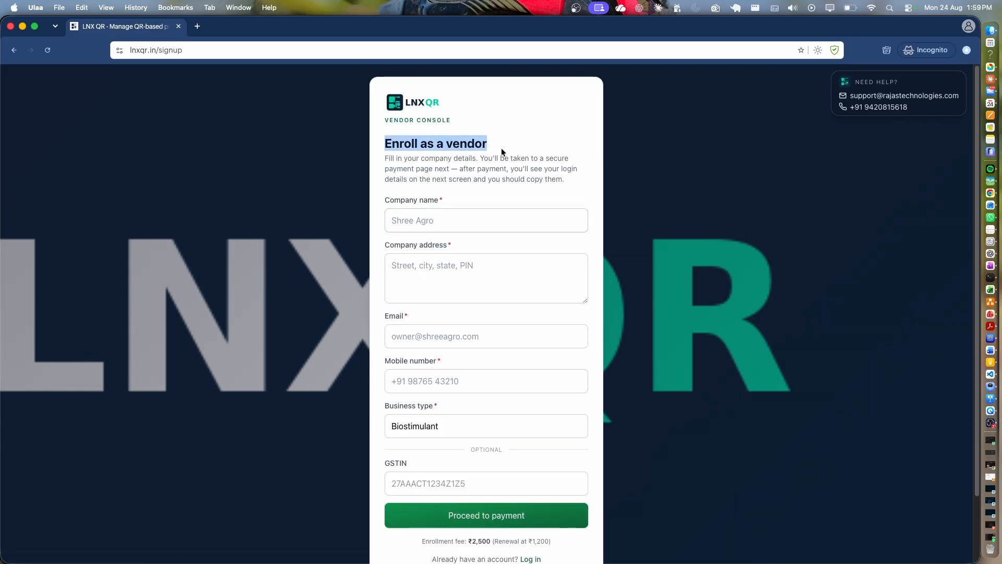
# Enter 'Giri Agri Tech' as company name and fill in the company address.
pyautogui.click(451, 223)
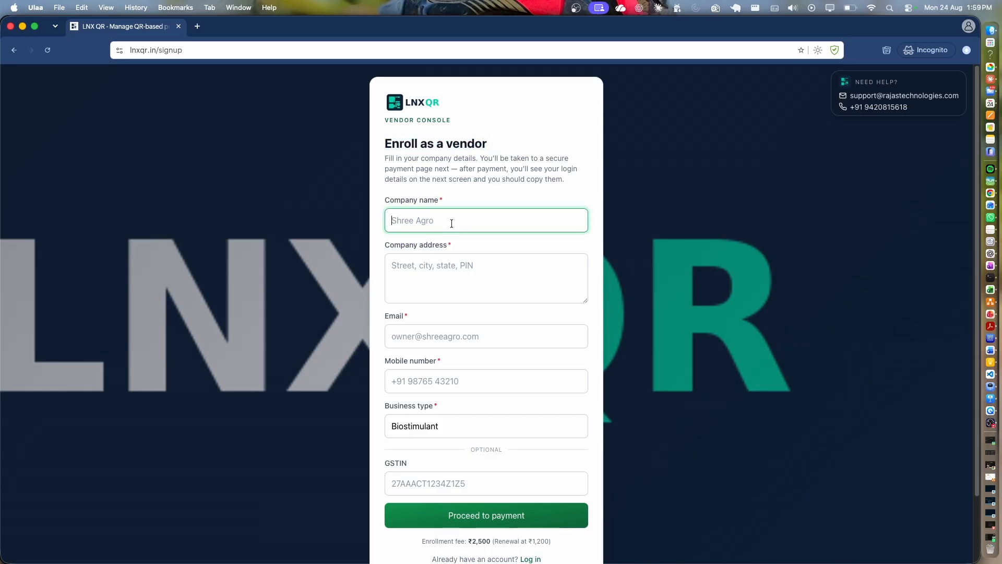
pyautogui.write('Giri Agri Tech')
pyautogui.click(445, 270)
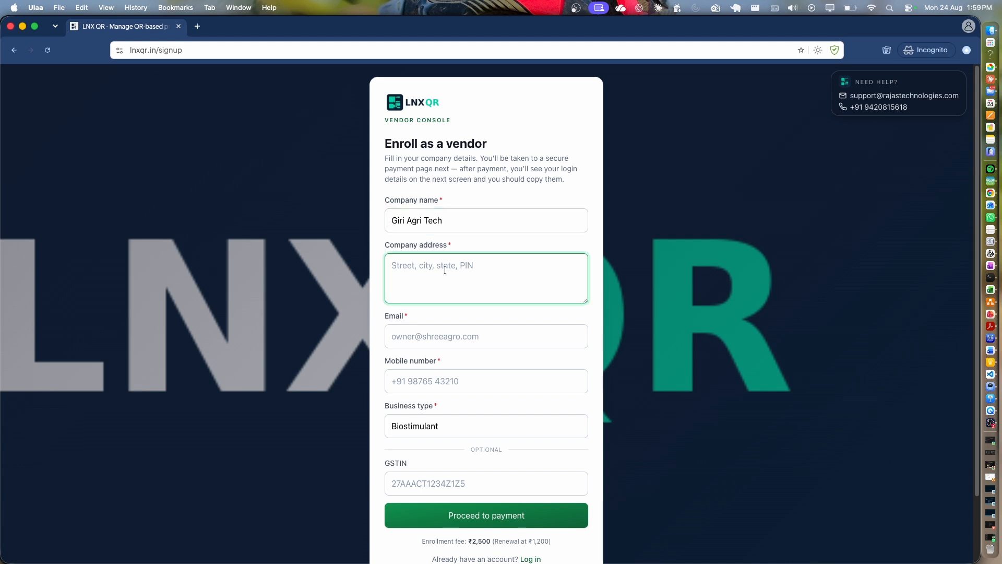
# Fill in the contact e-mail and mobile number.
pyautogui.press('Tab')
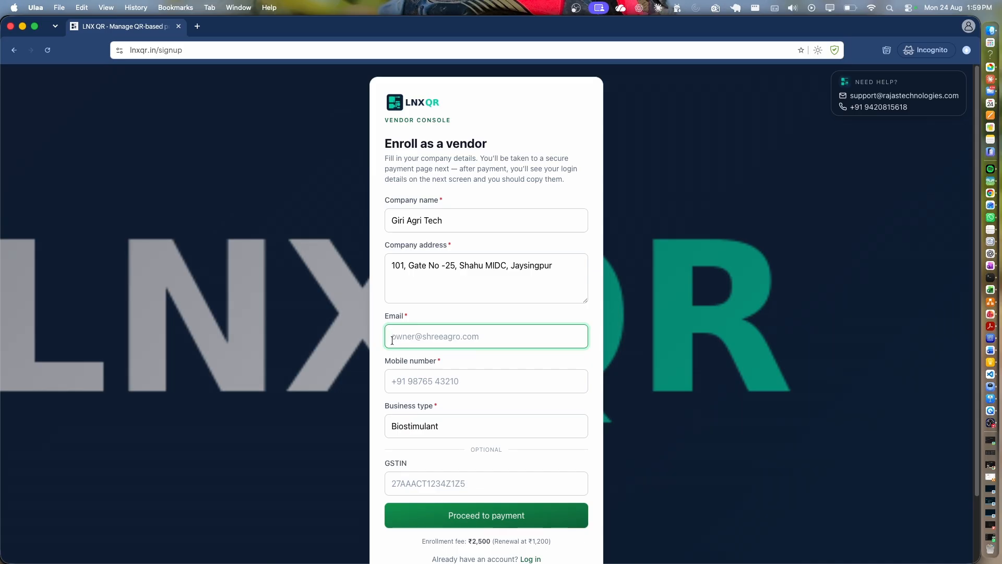
pyautogui.press('super+v')
pyautogui.press('Tab')
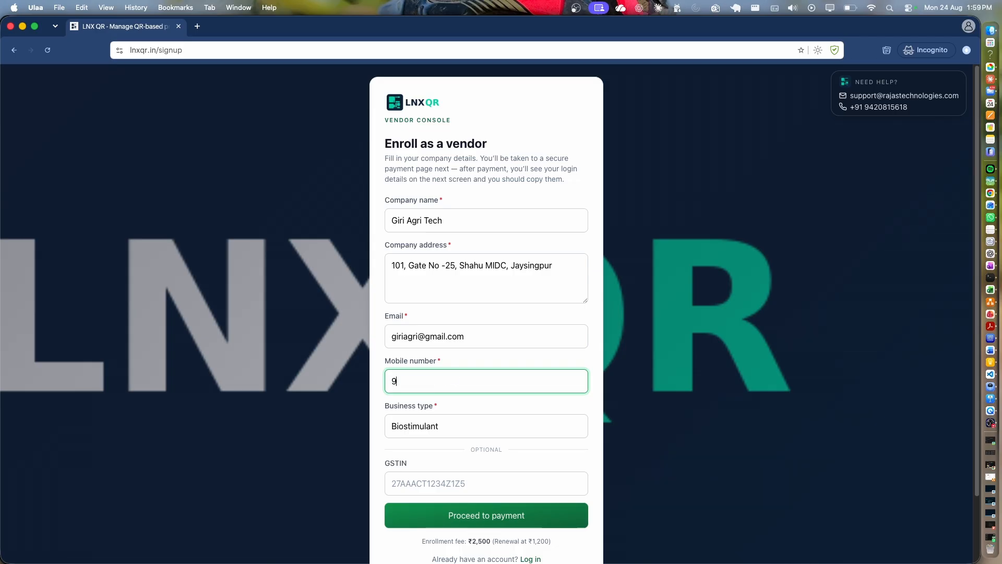
# Keep Biostimulant as business type and review the ₹2,500 enrollment and ₹1,200 renewal prices.
pyautogui.click(420, 423)
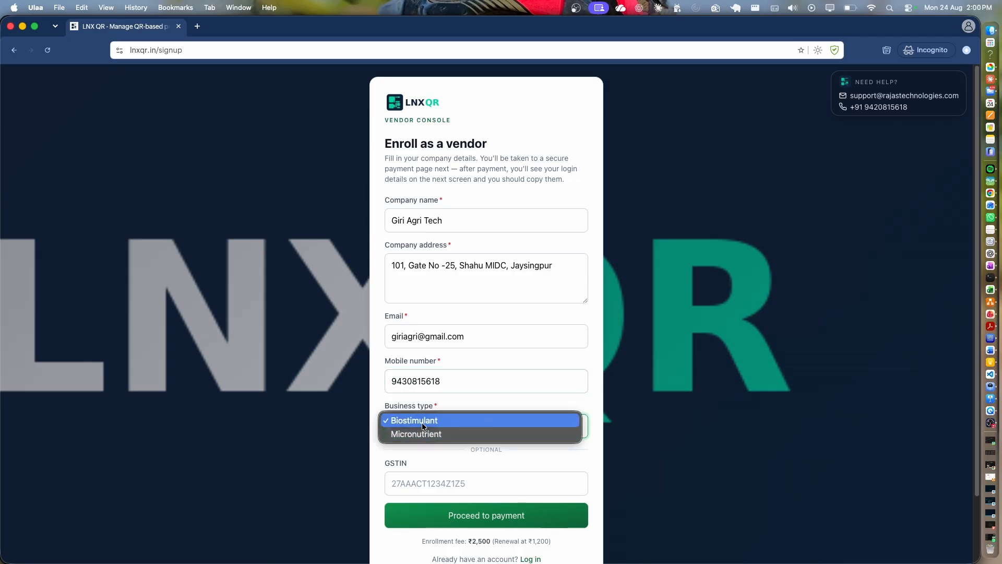
pyautogui.click(468, 487)
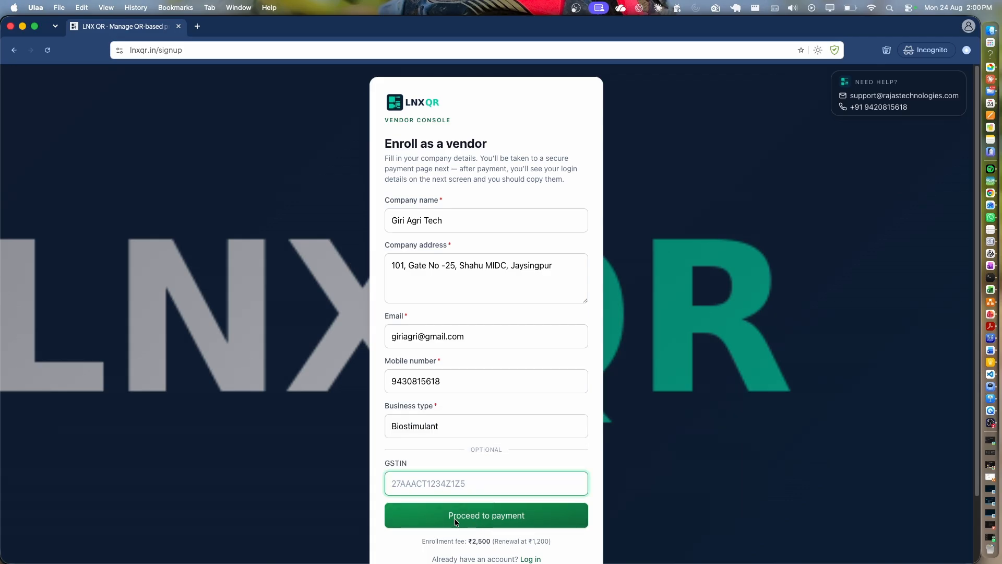
pyautogui.moveTo(425, 541); pyautogui.dragTo(492, 544)
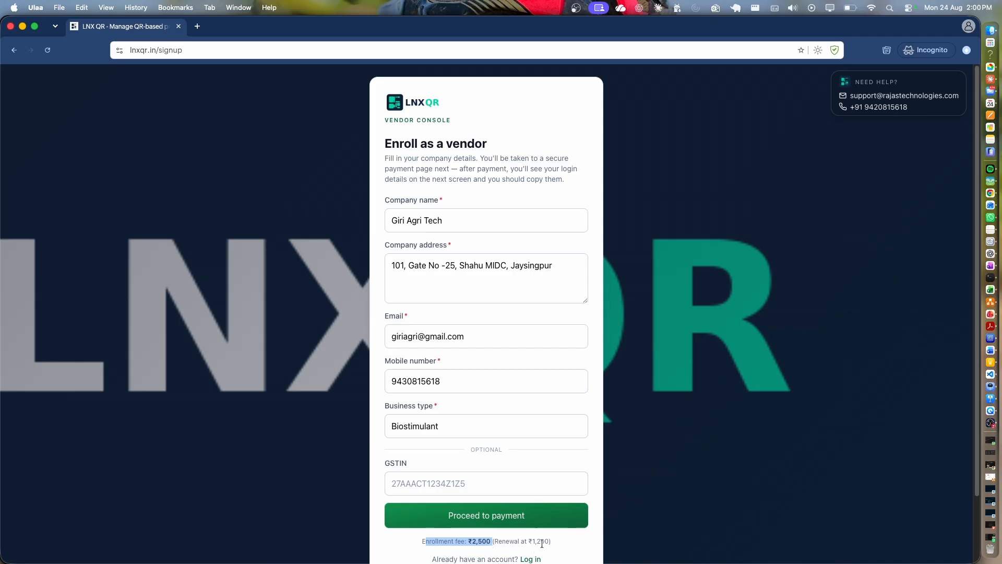
pyautogui.moveTo(554, 540); pyautogui.dragTo(510, 542)
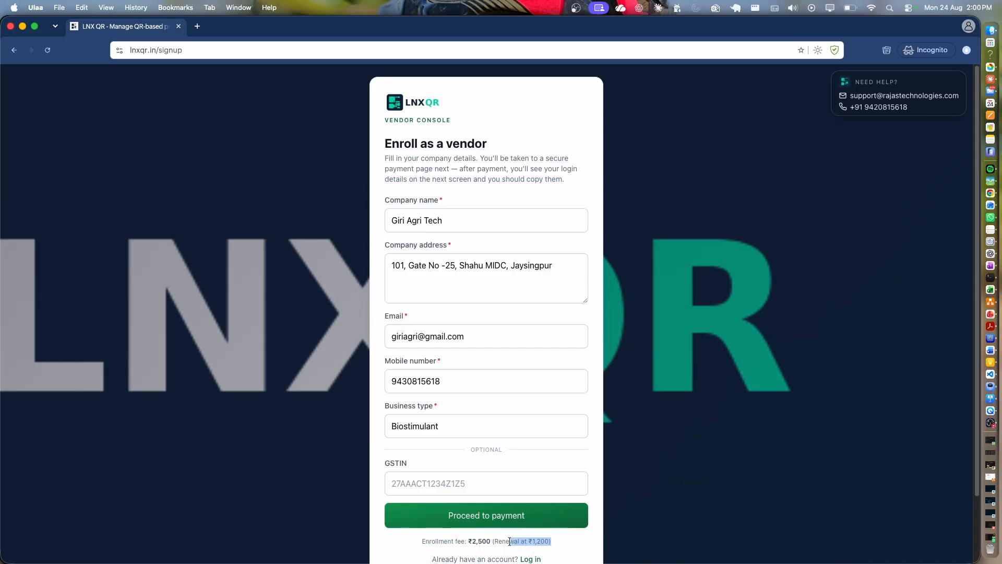
pyautogui.scroll(-3, 548, 544)
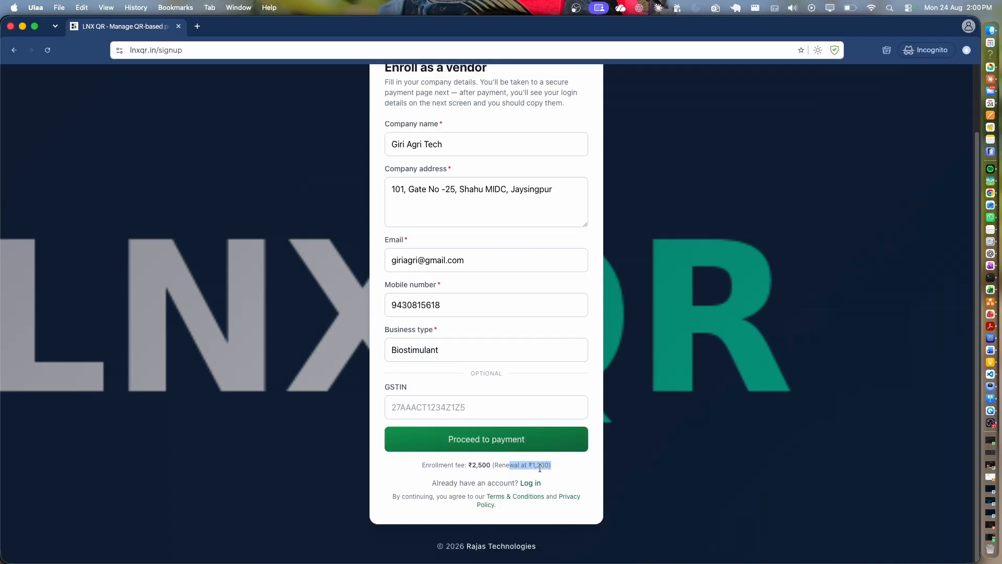
# Proceed to payment and start paying the ₹2,500 enrollment fee with Razorpay.
pyautogui.click(469, 437)
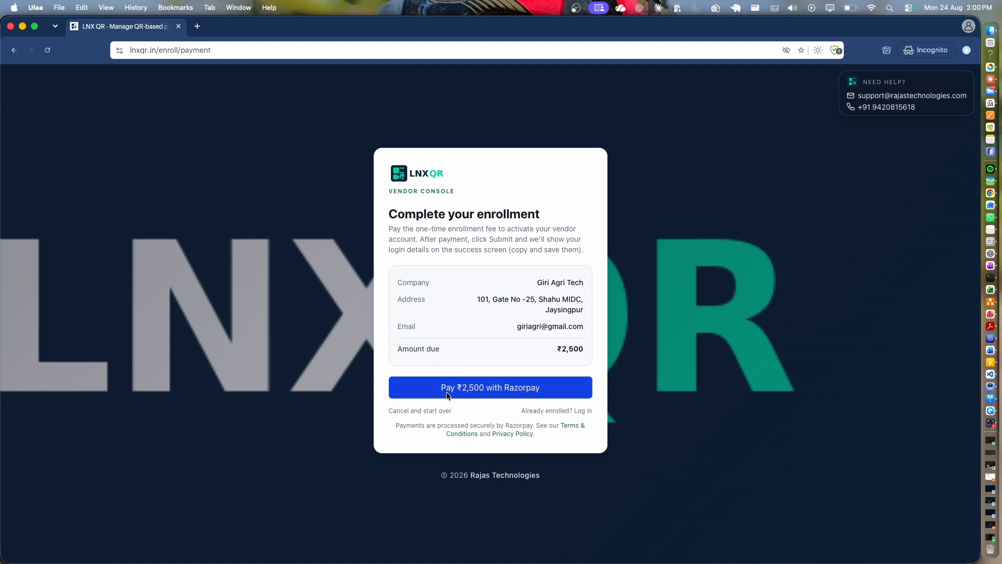
pyautogui.click(482, 391)
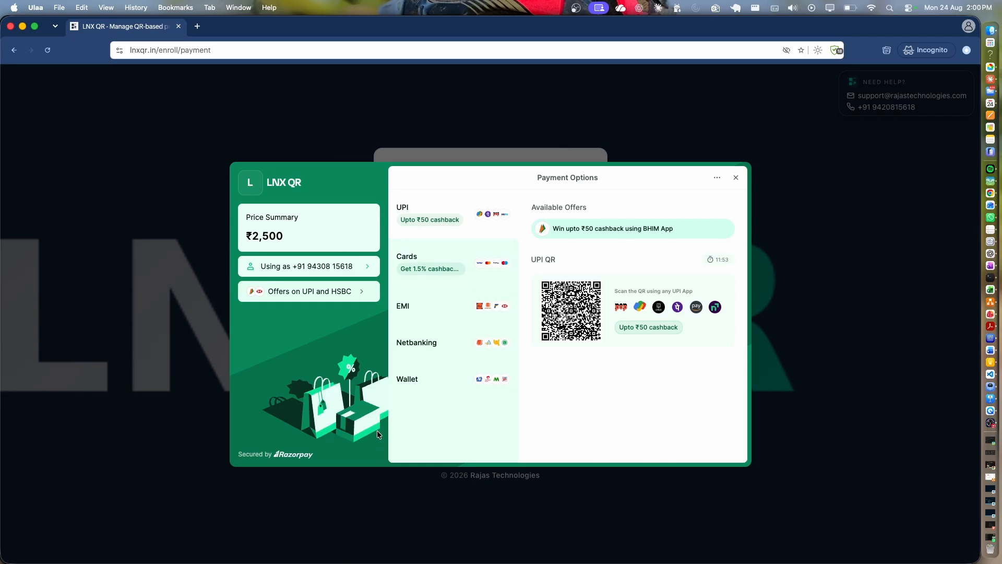
# Browse Razorpay's UPI, card, wallet, EMI and netbanking options, ending back on UPI.
pyautogui.click(424, 213)
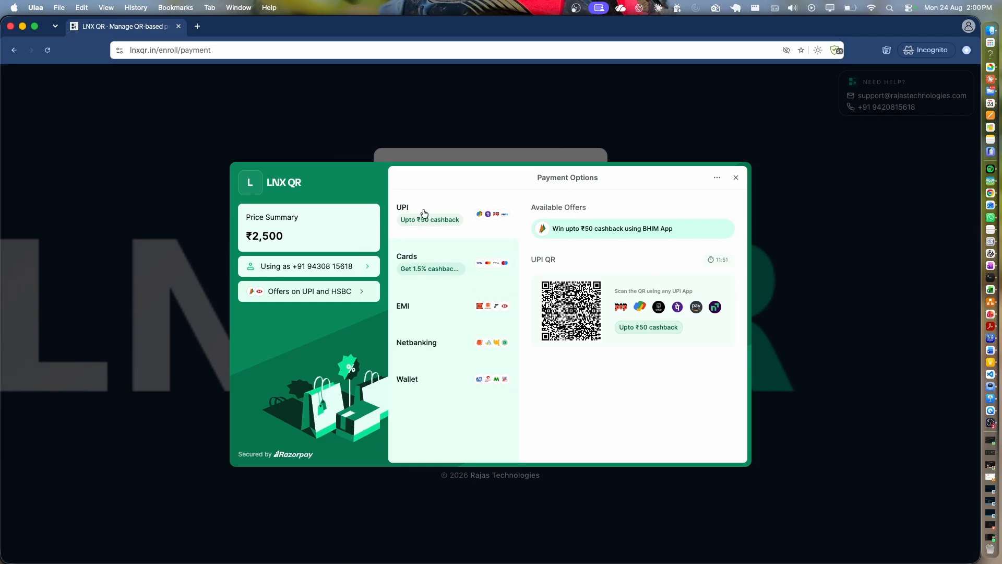
pyautogui.click(430, 261)
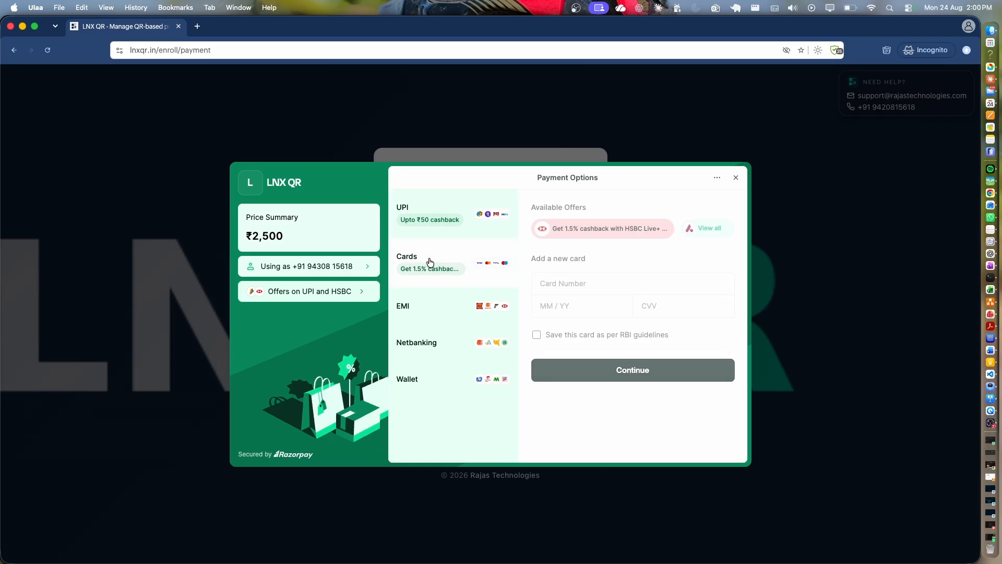
pyautogui.click(420, 378)
pyautogui.click(421, 311)
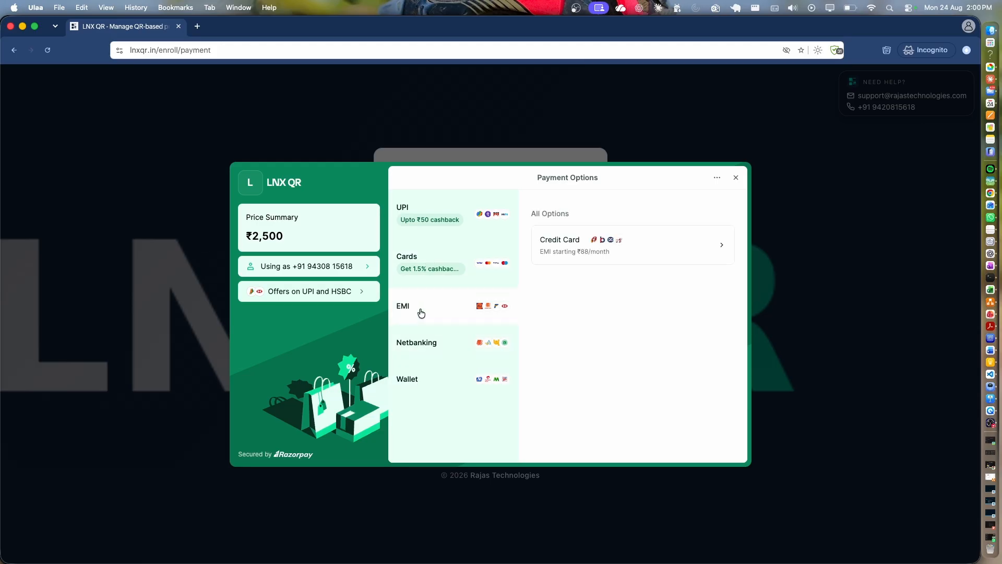
pyautogui.click(421, 345)
pyautogui.click(425, 212)
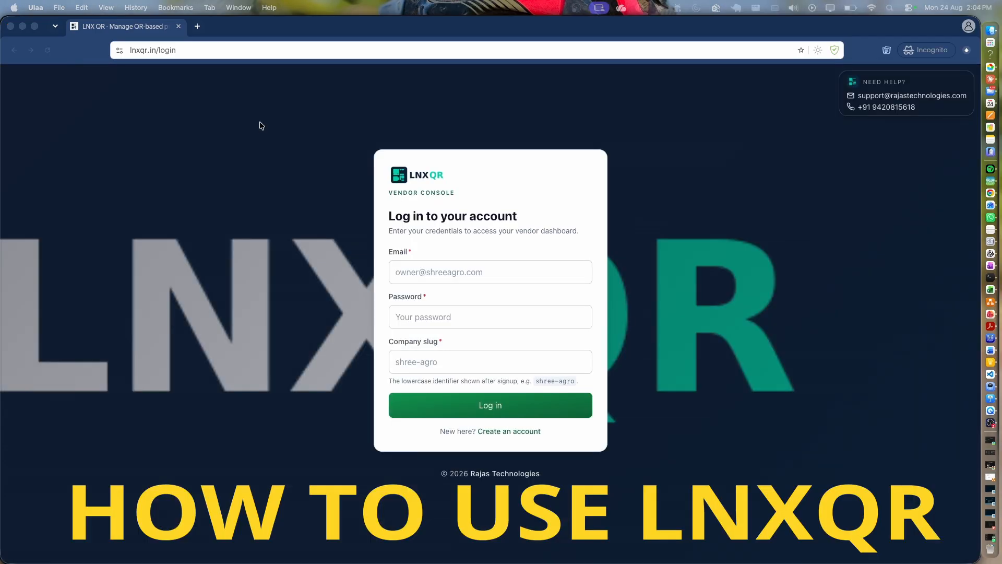
# Fill in the login email, password and company slug, then log in.
pyautogui.click(425, 362)
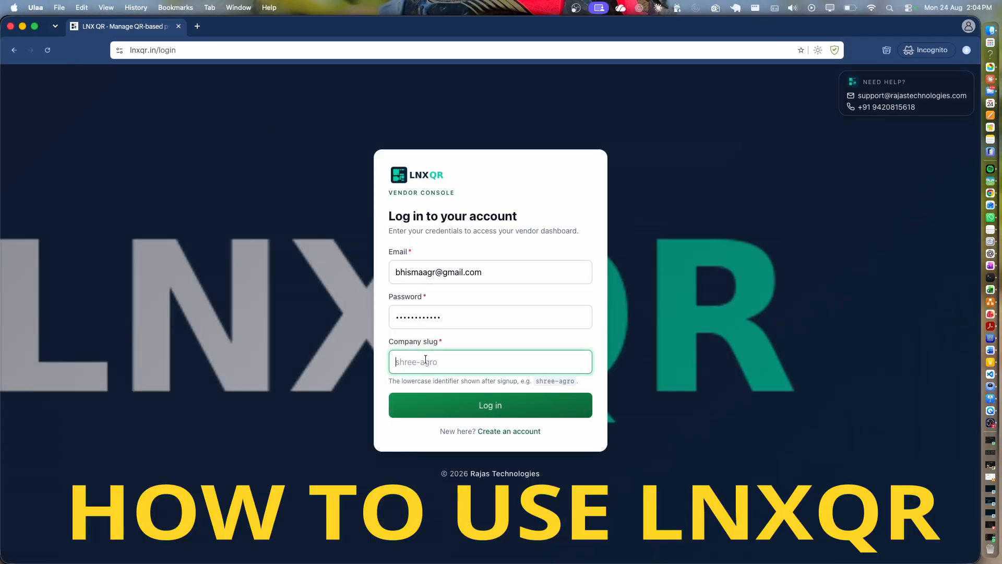
pyautogui.press('super+v')
pyautogui.click(408, 433)
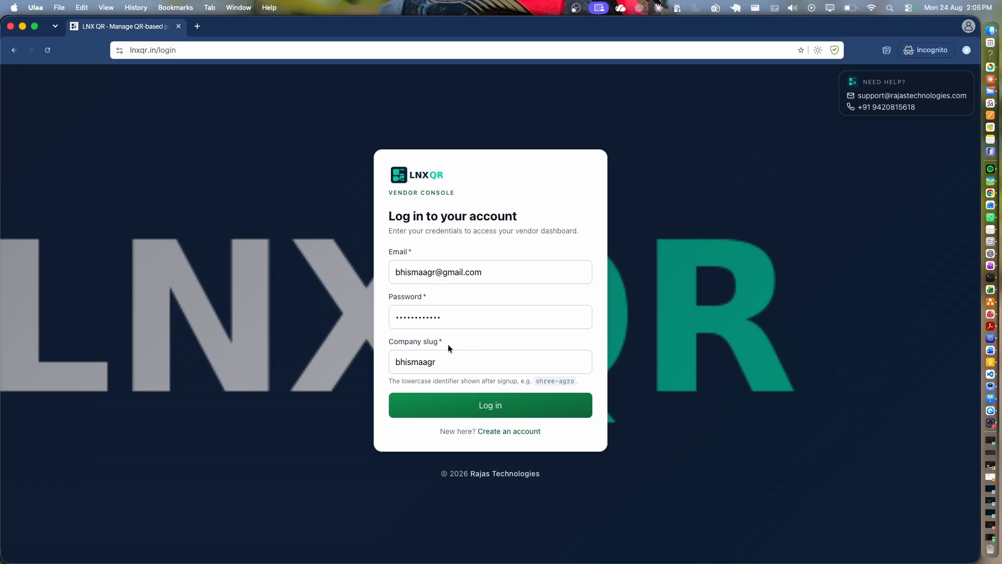
pyautogui.click(493, 406)
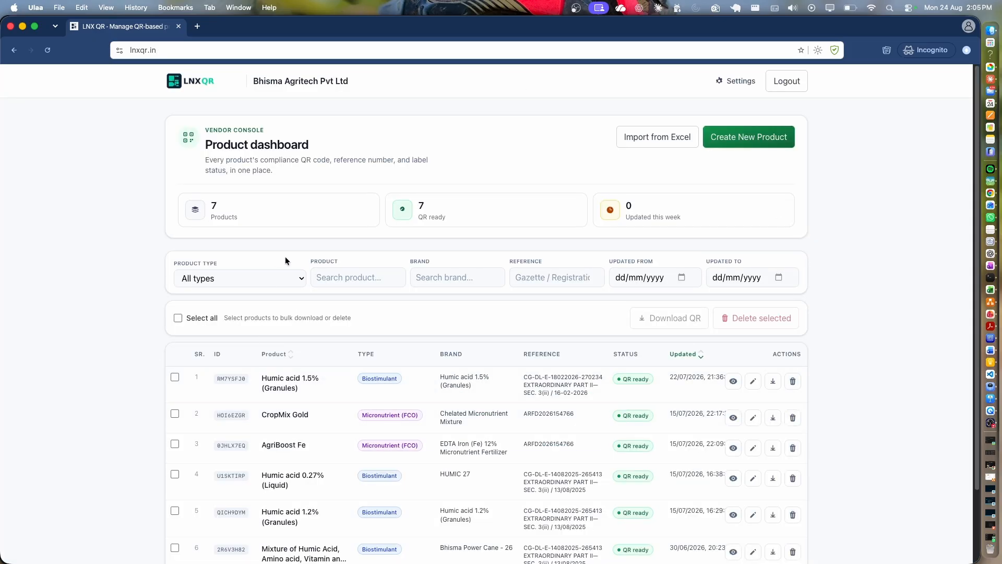
# Scroll the table of 7 products, then choose Create New Product.
pyautogui.scroll(-3, 384, 365)
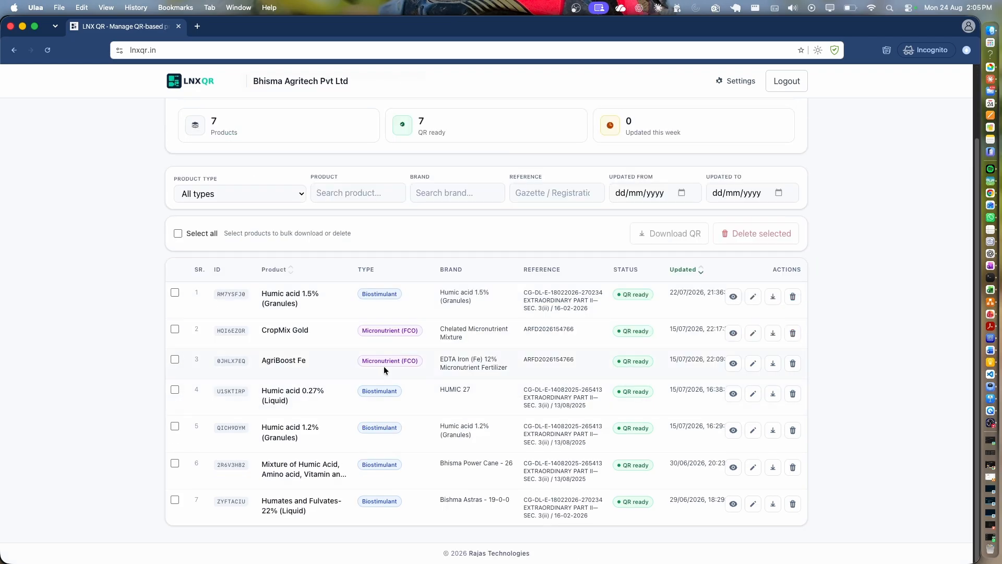
pyautogui.scroll(3, 349, 378)
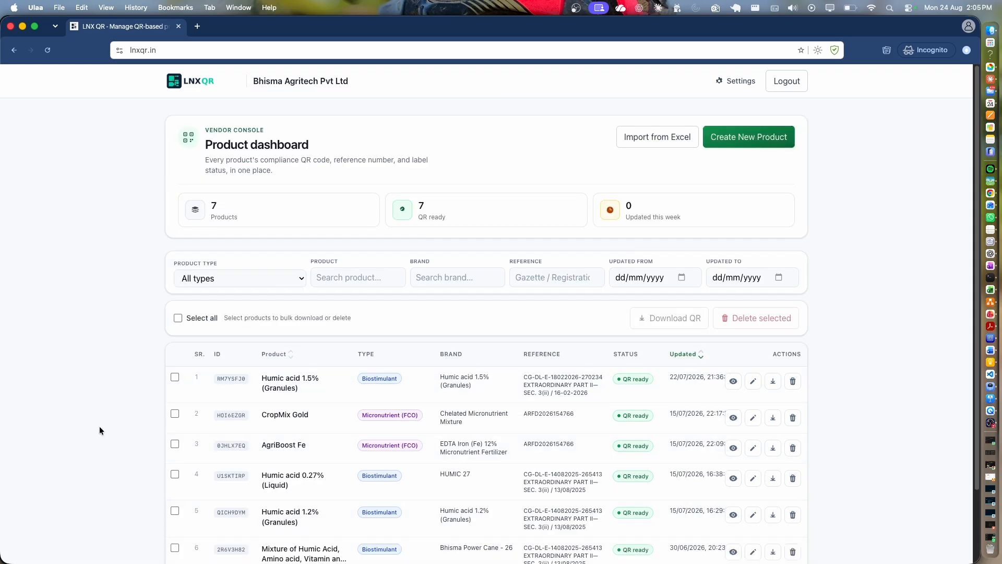
pyautogui.doubleClick(213, 204)
pyautogui.click(755, 139)
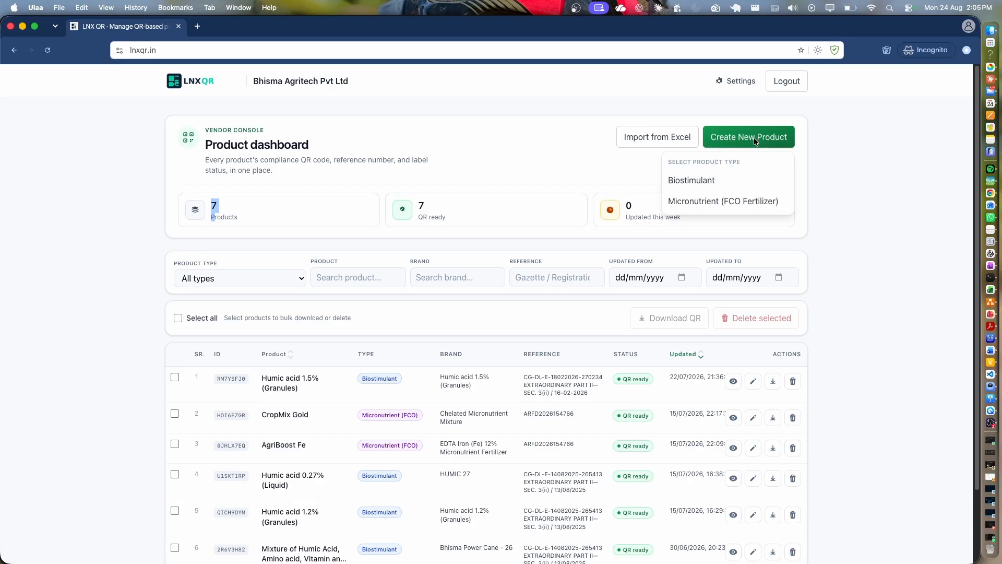
# Create a Biostimulant product and look over its empty form.
pyautogui.click(687, 183)
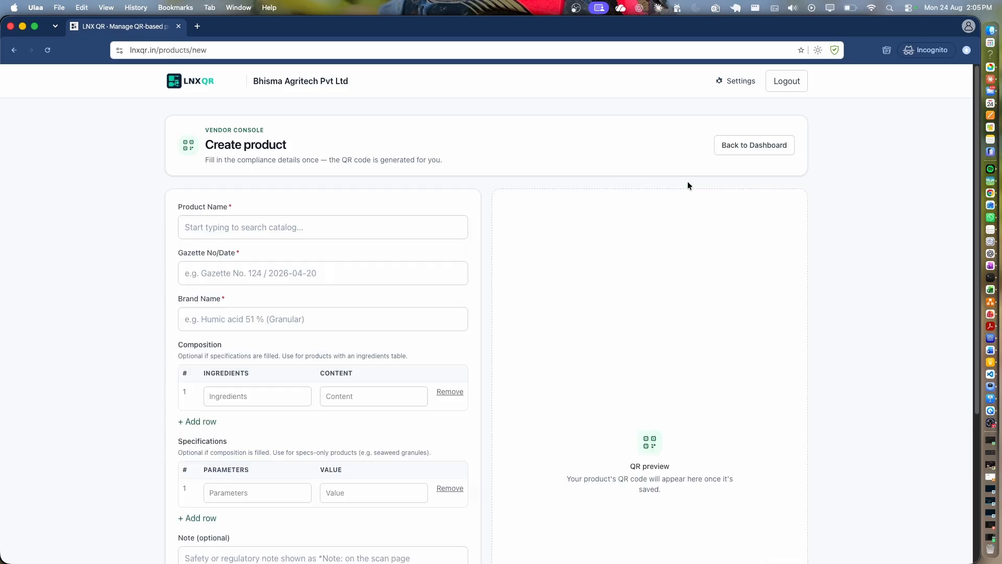
pyautogui.click(281, 232)
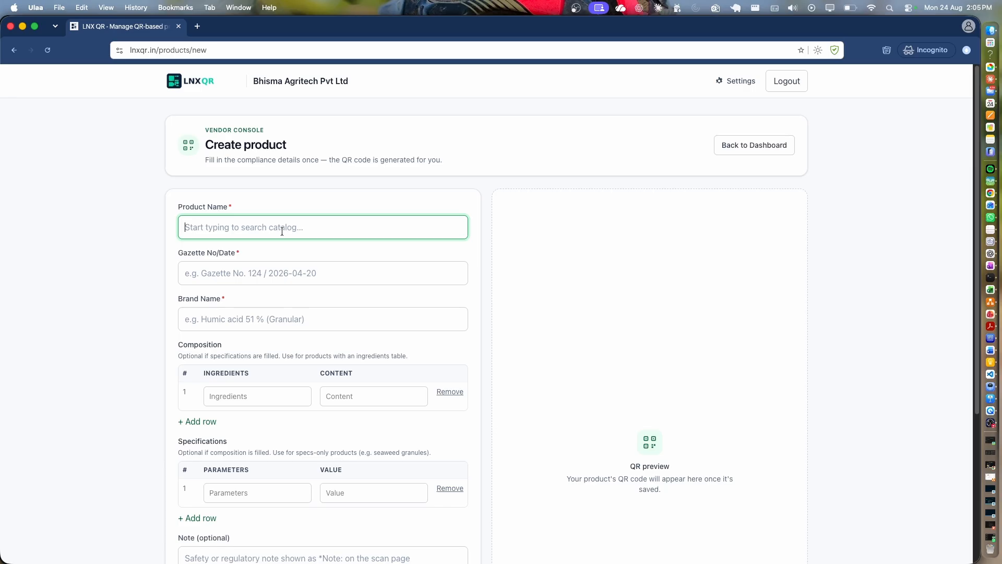
pyautogui.scroll(-5, 253, 418)
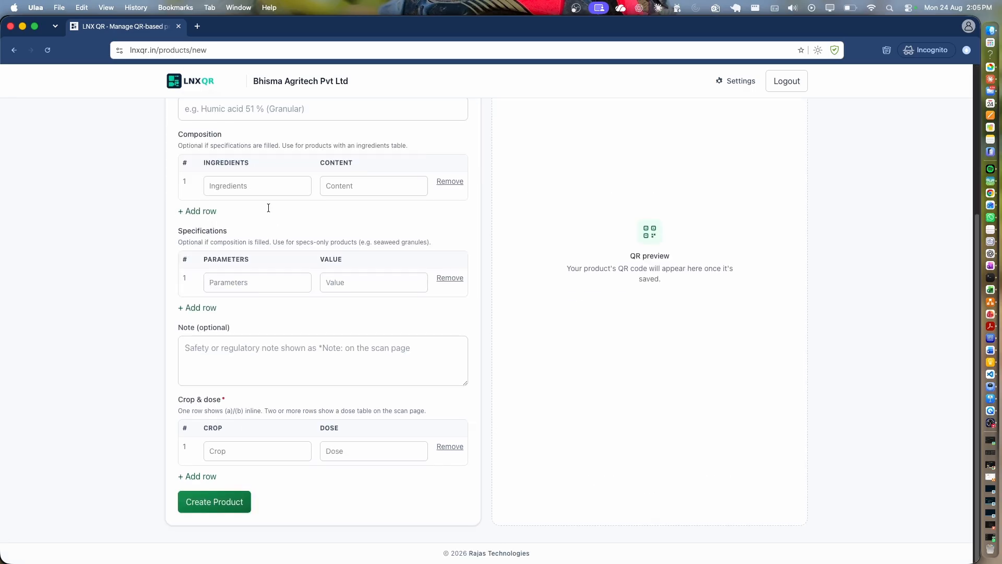
pyautogui.scroll(5, 272, 324)
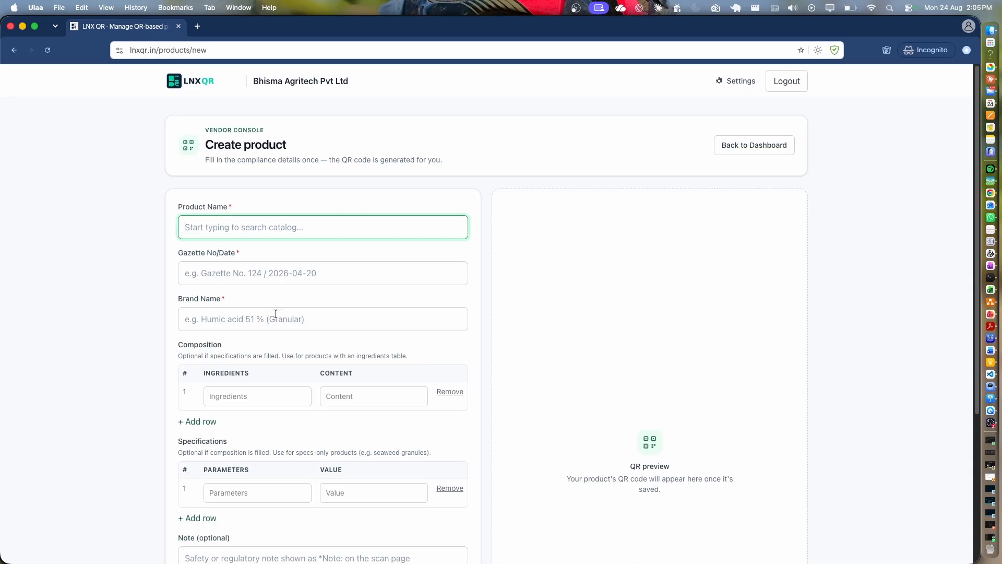
# Enter 'humic acid' as product name and scroll the matching catalog suggestions.
pyautogui.click(200, 282)
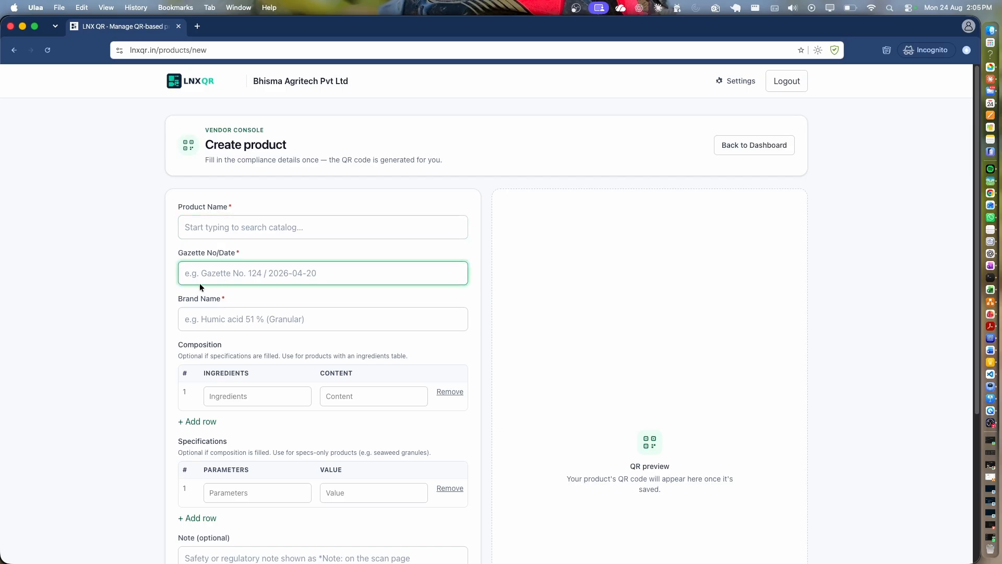
pyautogui.click(232, 227)
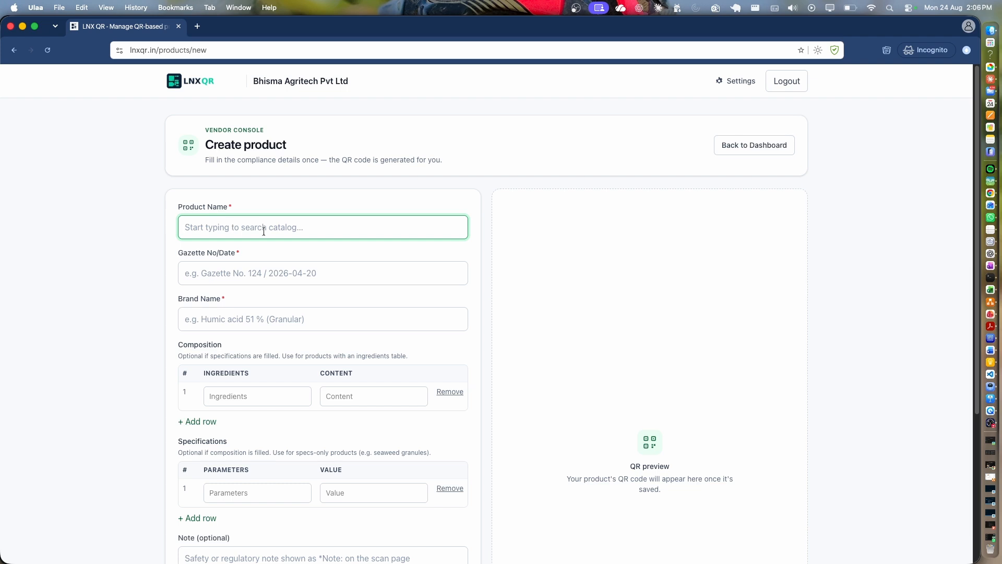
pyautogui.write('humic a')
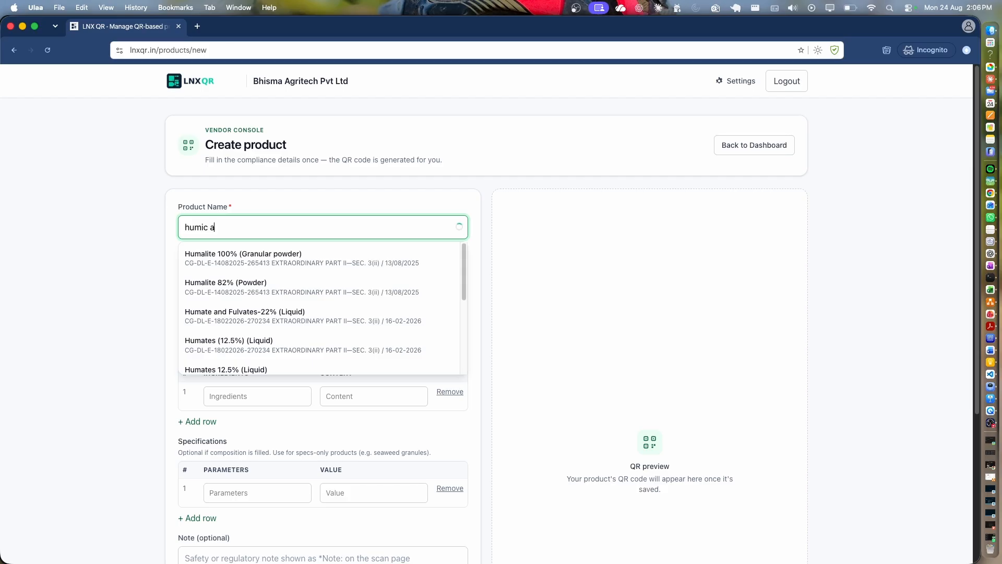
pyautogui.write('cid')
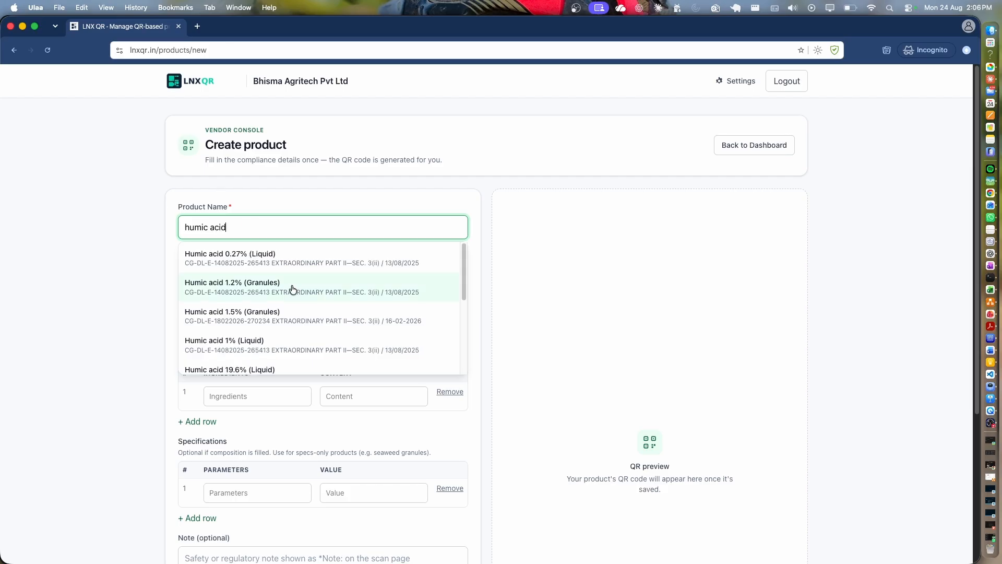
pyautogui.scroll(-1, 286, 329)
pyautogui.scroll(-1, 286, 332)
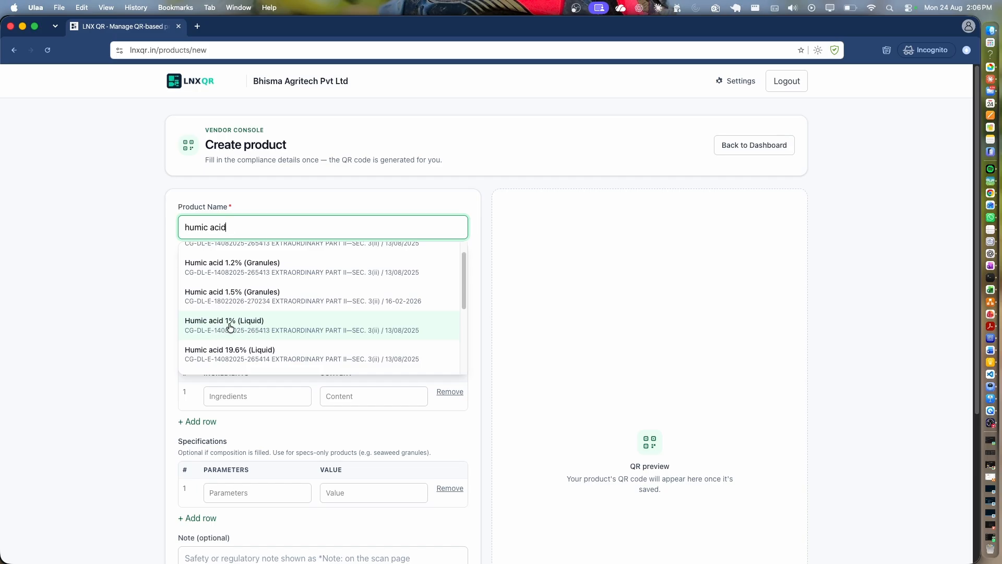
# Pick Humic acid 1% (Liquid) from the catalog and change the brand to 'Bhisma Humic Acid'.
pyautogui.click(260, 327)
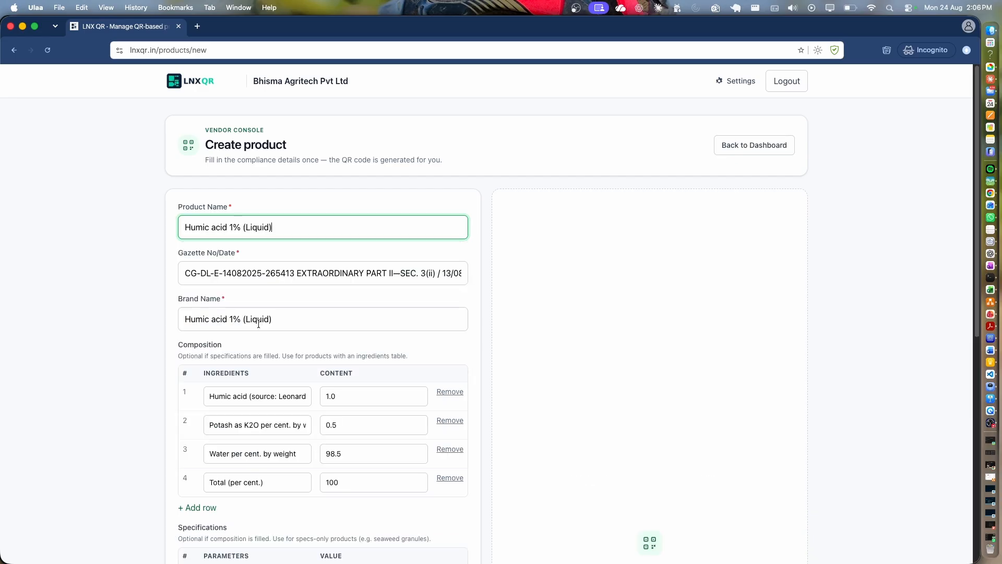
pyautogui.click(157, 291)
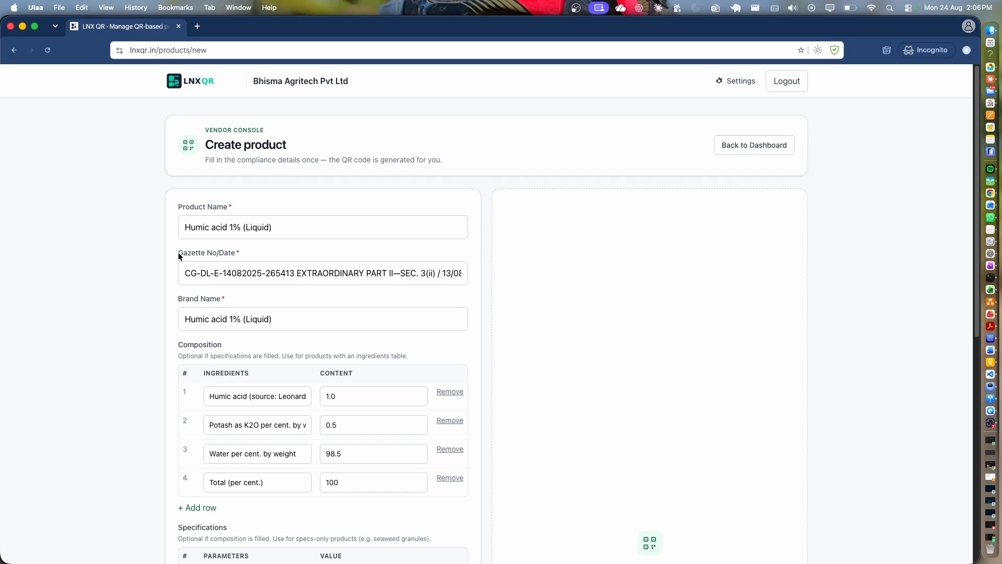
pyautogui.moveTo(178, 252); pyautogui.dragTo(295, 292)
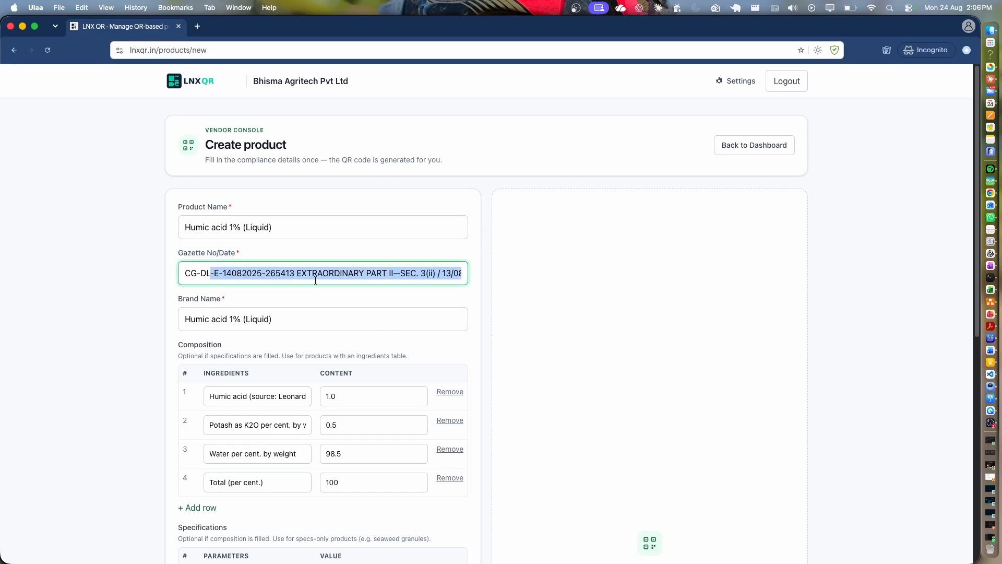
pyautogui.moveTo(269, 324); pyautogui.dragTo(168, 318)
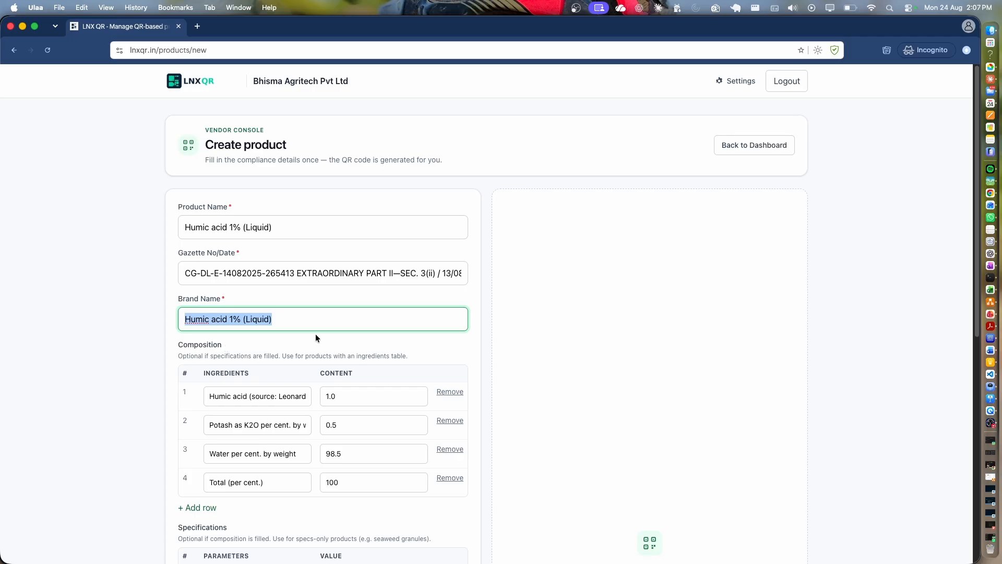
pyautogui.write('Bhisma Humic Acid')
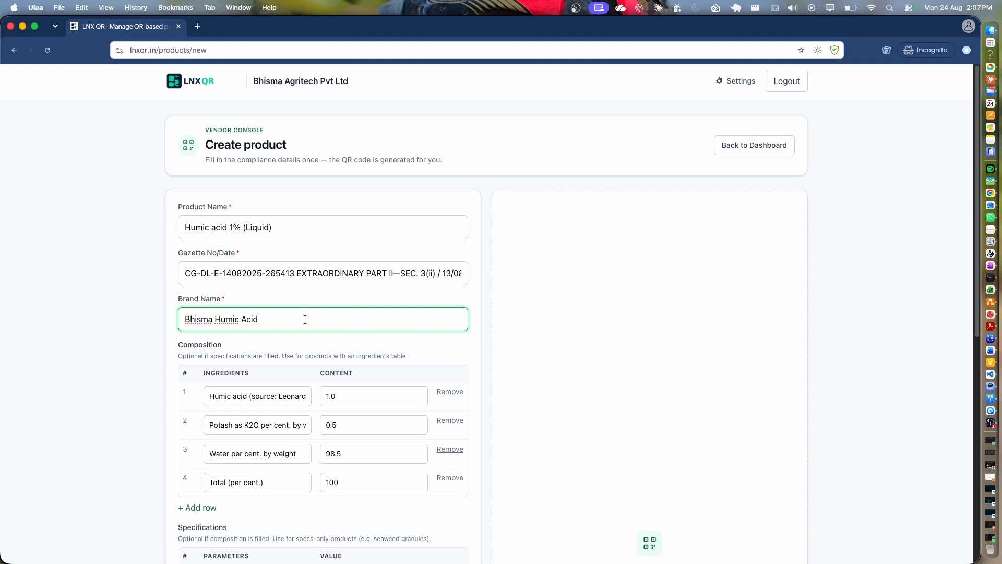
pyautogui.click(158, 315)
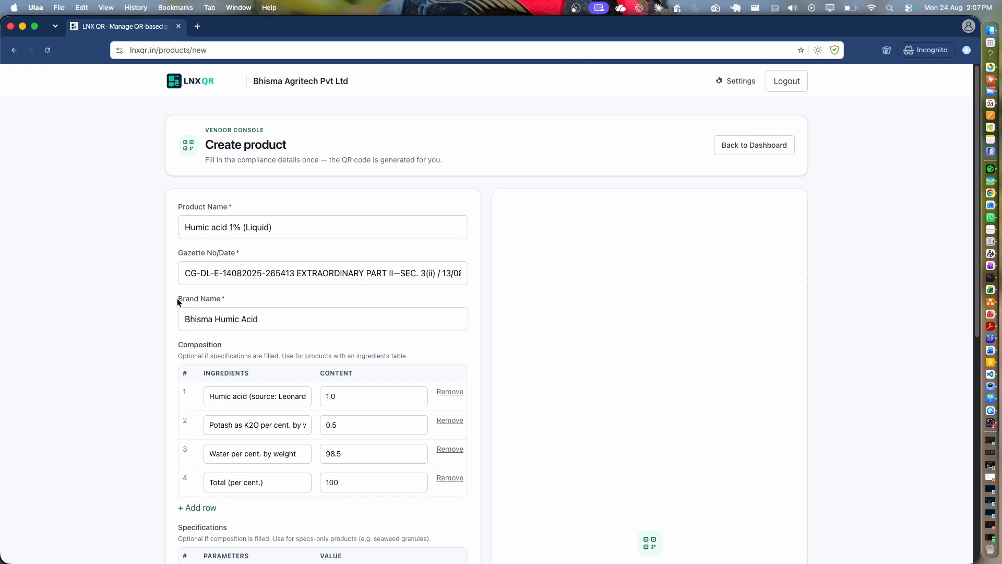
# Check the auto-filled Crop & dose entry for Maize.
pyautogui.scroll(-4, 240, 381)
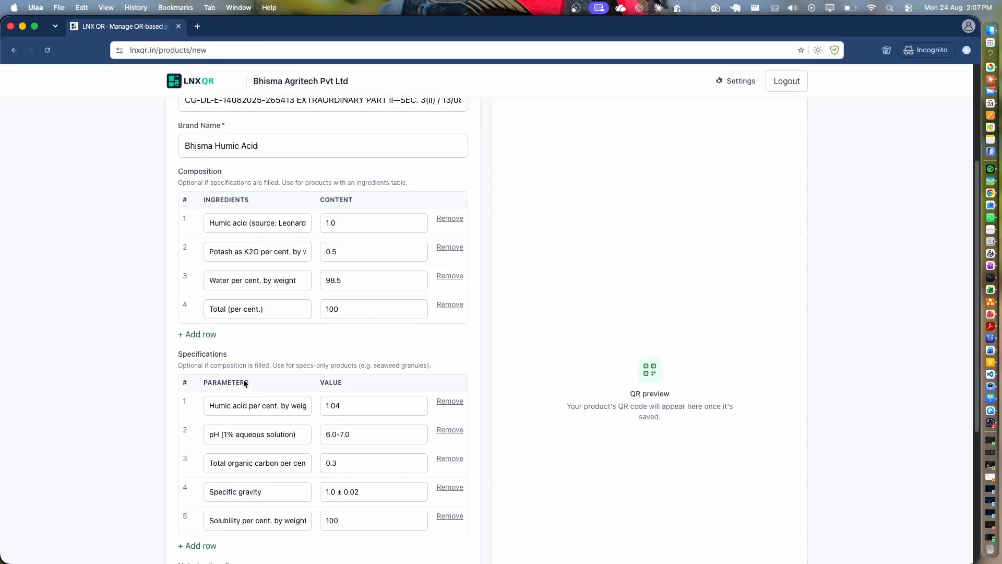
pyautogui.scroll(-5, 263, 417)
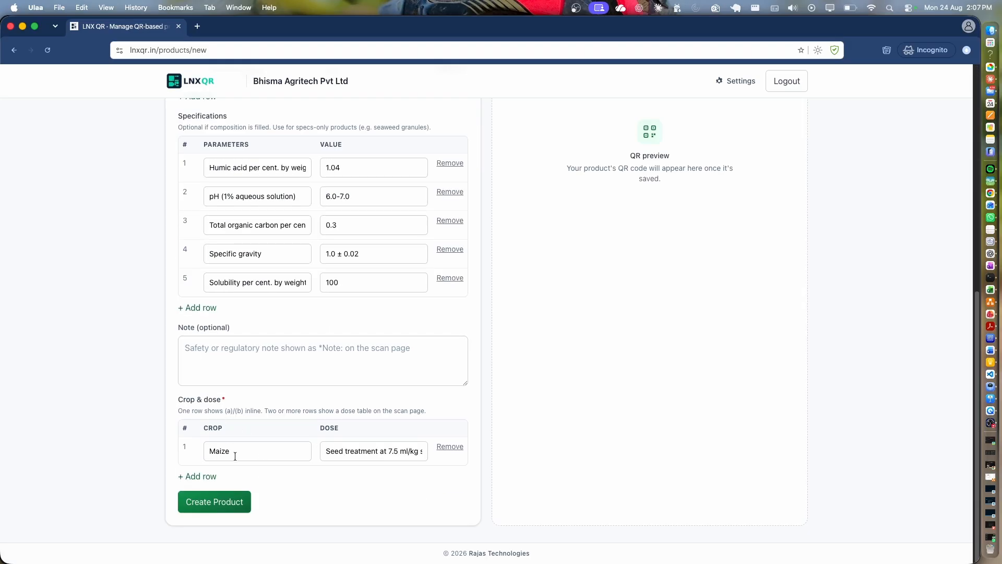
pyautogui.moveTo(235, 452); pyautogui.dragTo(205, 453)
pyautogui.moveTo(177, 400); pyautogui.dragTo(252, 402)
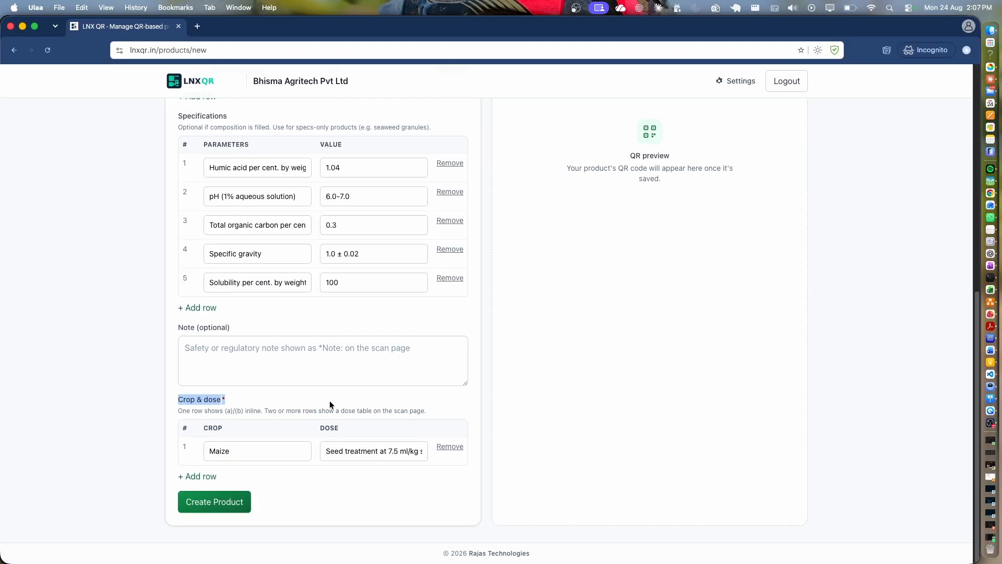
pyautogui.click(326, 463)
pyautogui.scroll(9, 282, 365)
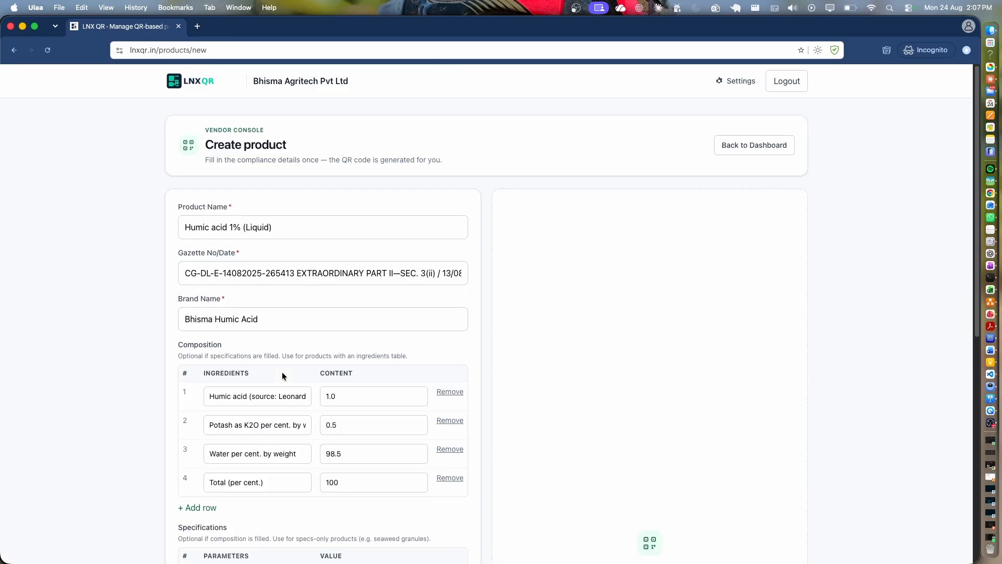
pyautogui.scroll(-4, 282, 372)
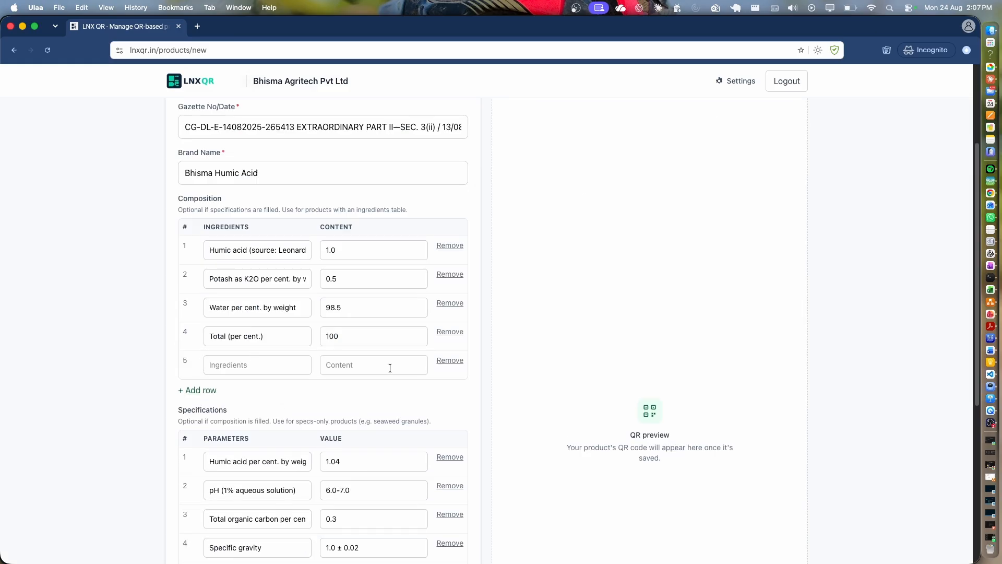
pyautogui.click(450, 360)
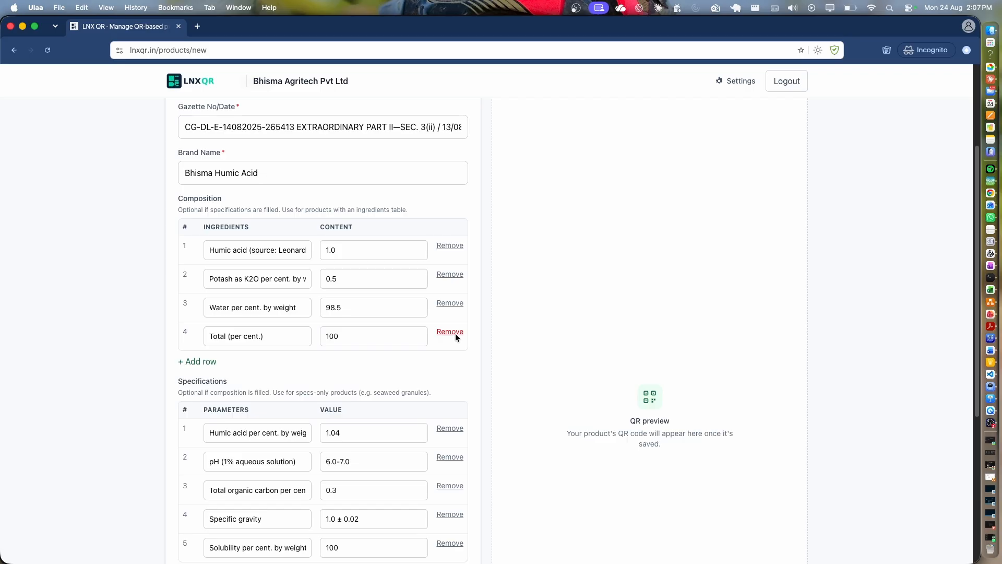
pyautogui.click(344, 279)
pyautogui.scroll(3, 275, 324)
pyautogui.scroll(-6, 277, 329)
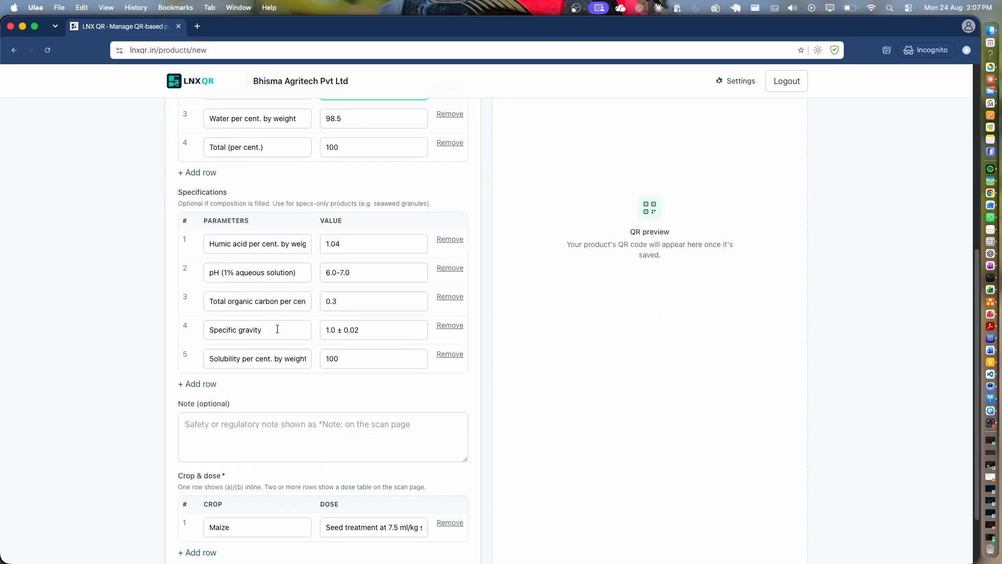
pyautogui.click(249, 448)
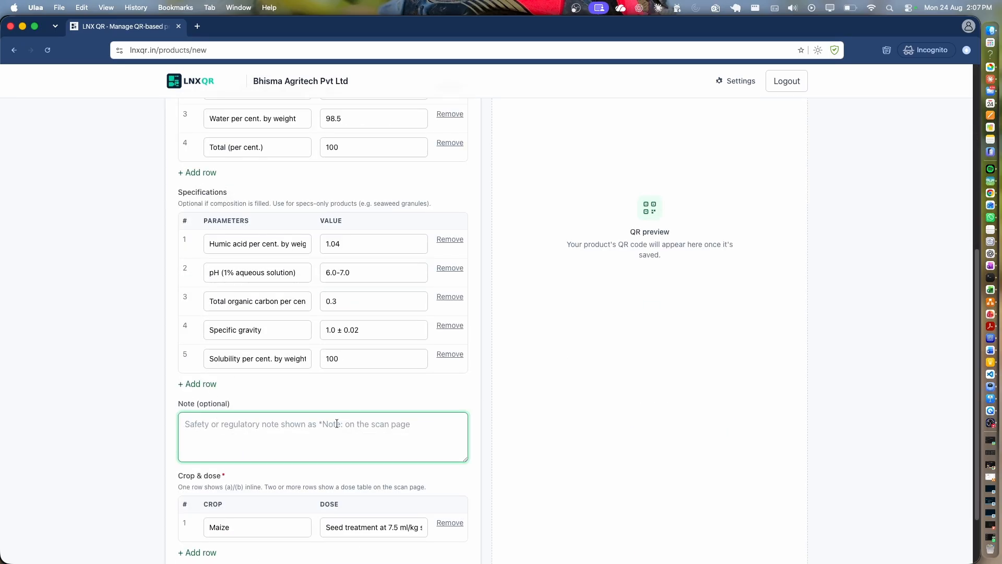
pyautogui.scroll(-2, 253, 453)
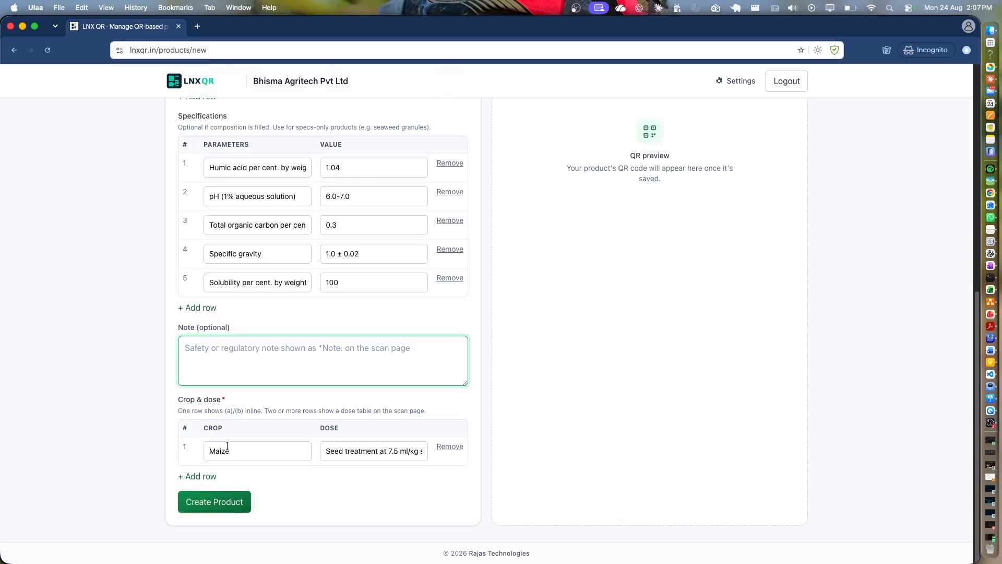
pyautogui.doubleClick(247, 451)
pyautogui.click(396, 484)
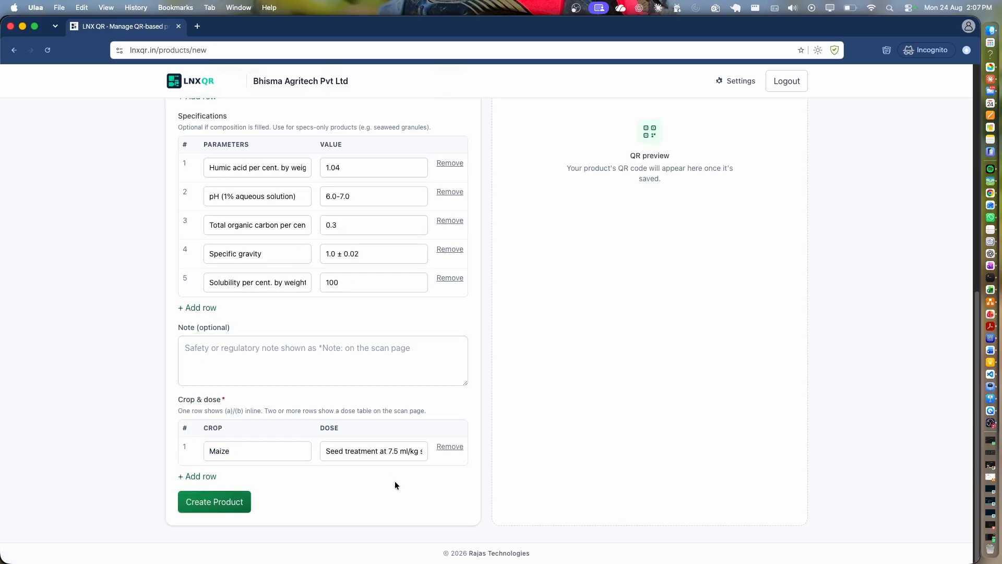
pyautogui.click(195, 476)
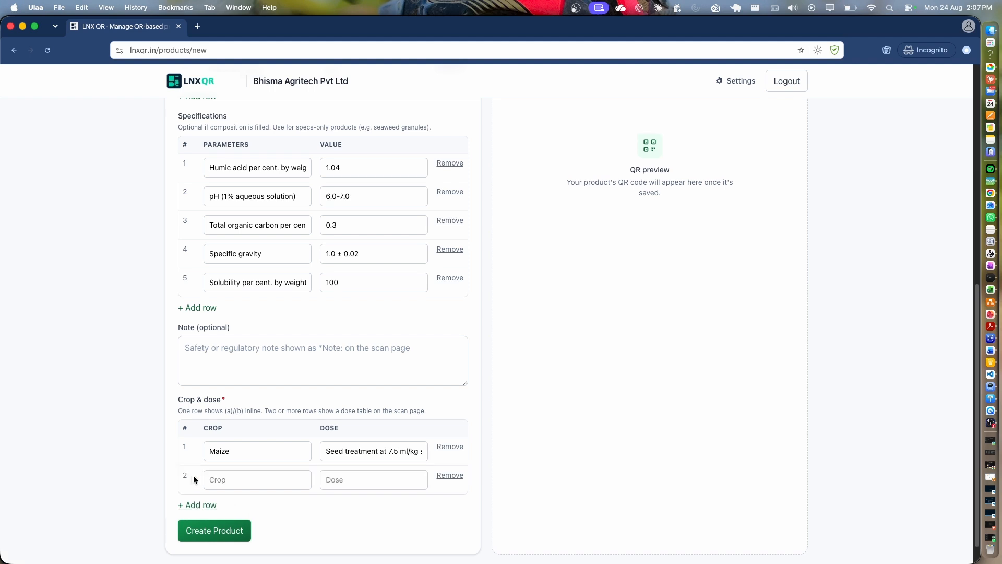
pyautogui.click(249, 478)
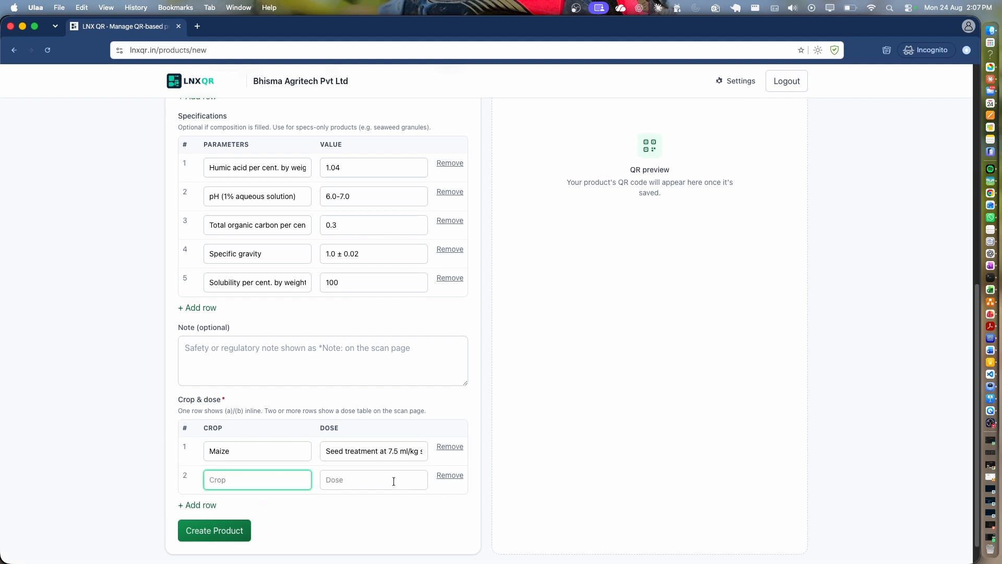
pyautogui.click(447, 476)
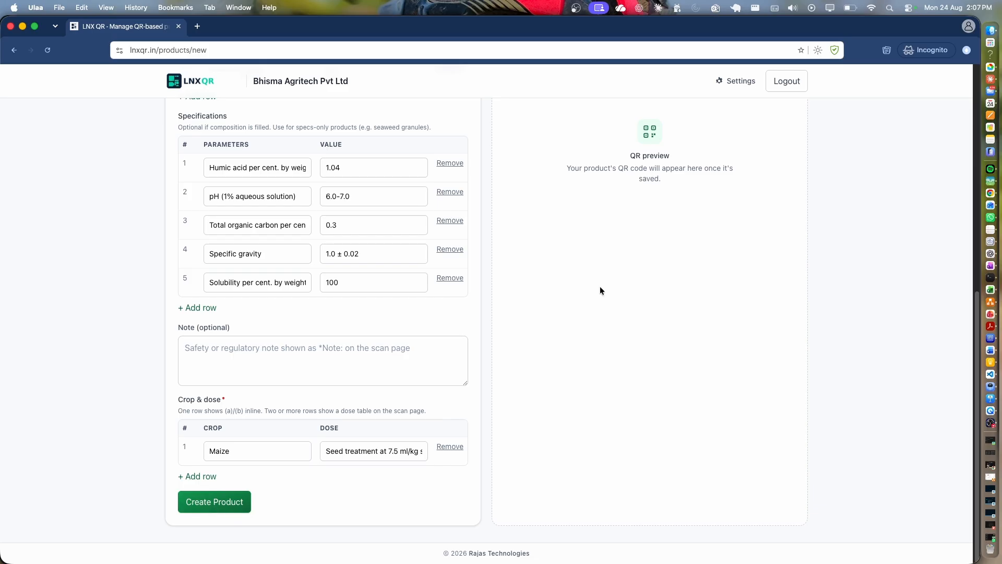
# Save the product to generate its QR code and open its public scan page.
pyautogui.click(199, 506)
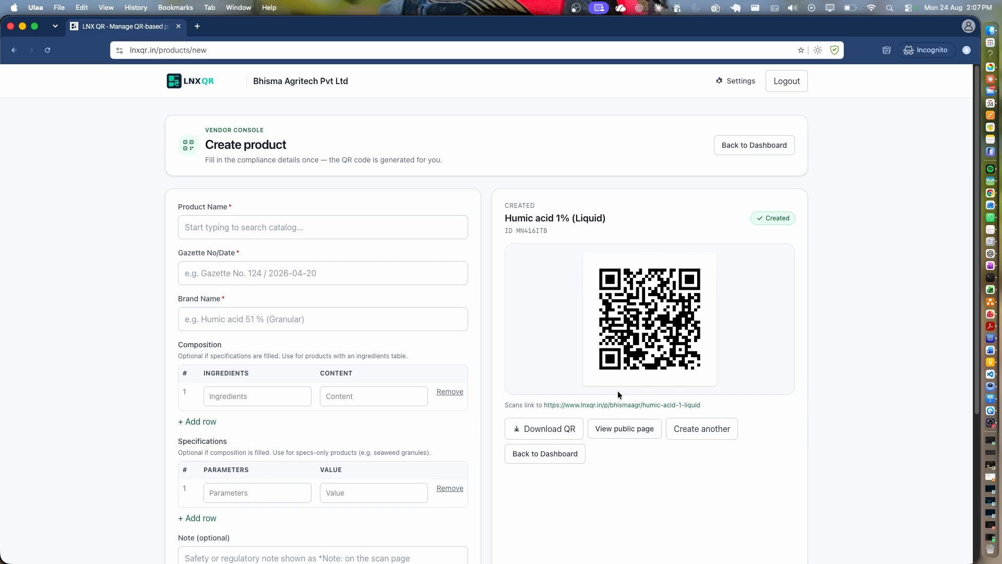
pyautogui.click(587, 408)
# Review the scan page's title, Bhisma Humic Acid brand, composition tables, Maize dose and company address.
pyautogui.click(252, 27)
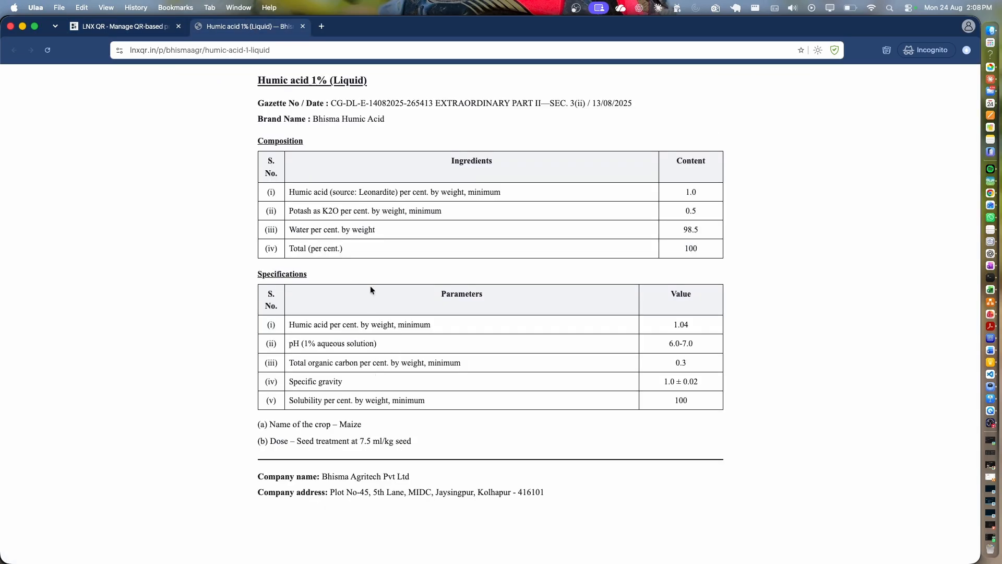
pyautogui.moveTo(258, 80); pyautogui.dragTo(376, 82)
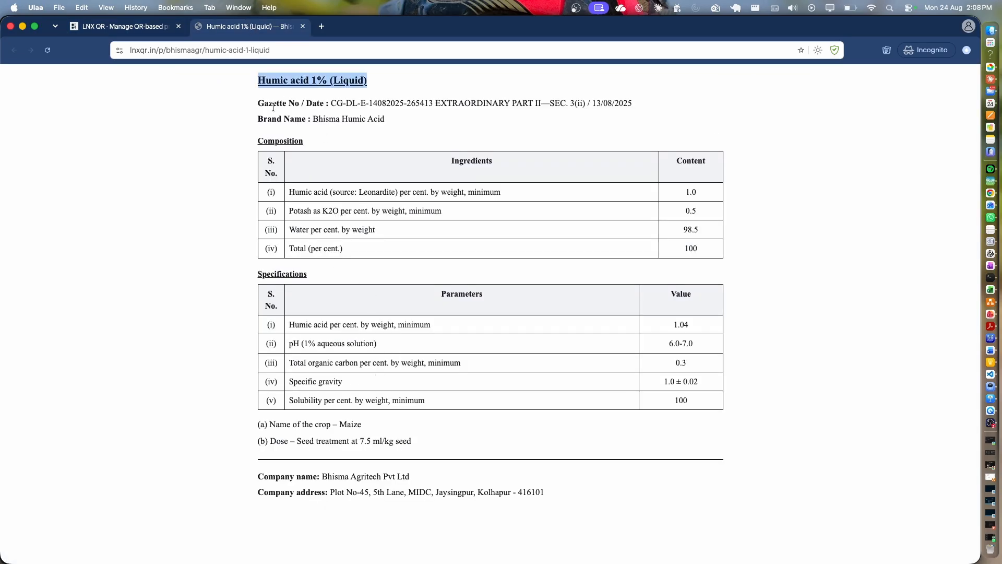
pyautogui.moveTo(258, 119); pyautogui.dragTo(396, 121)
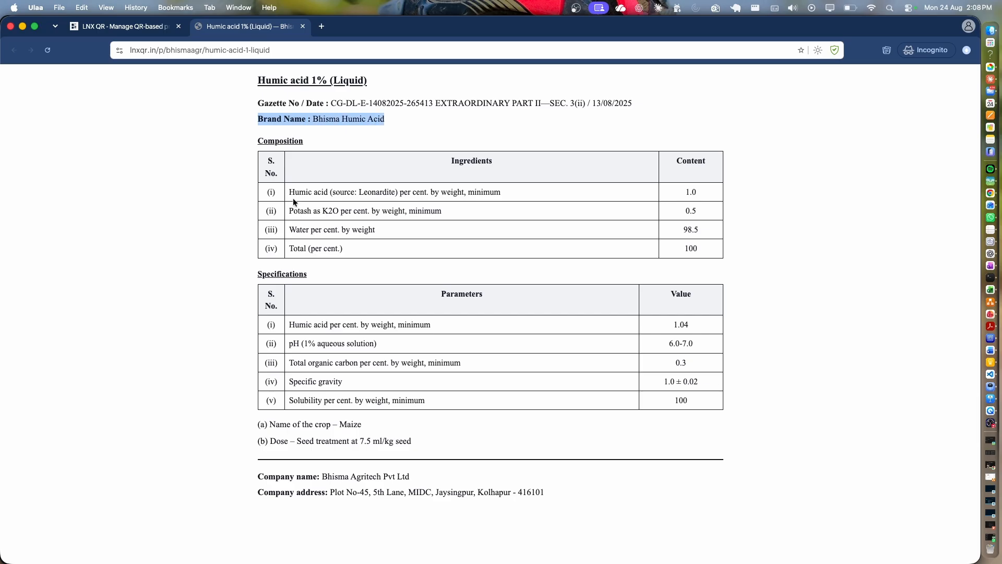
pyautogui.moveTo(293, 198); pyautogui.dragTo(297, 323)
pyautogui.click(288, 297)
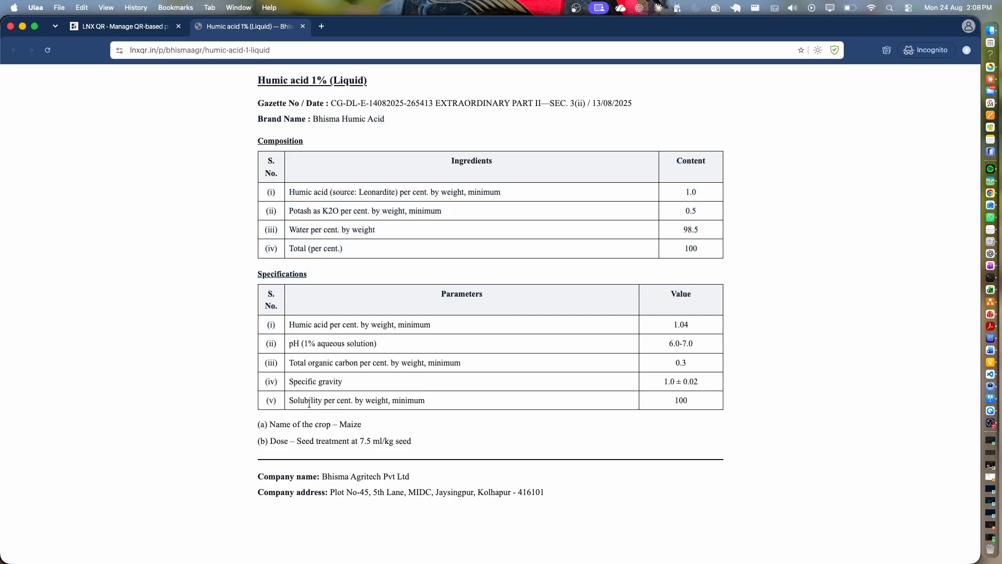
pyautogui.moveTo(379, 430); pyautogui.dragTo(288, 426)
pyautogui.moveTo(442, 453); pyautogui.dragTo(431, 474)
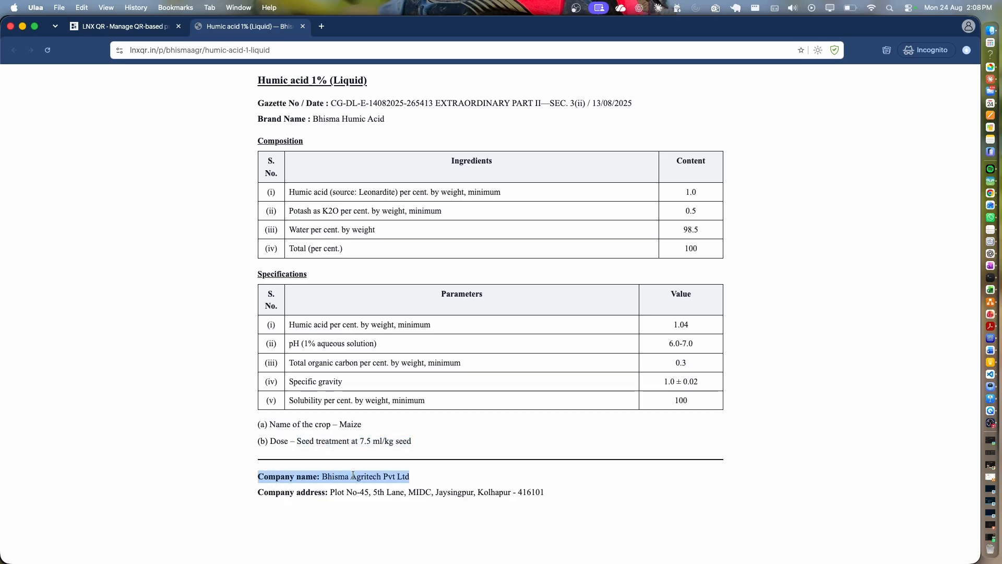
pyautogui.moveTo(260, 494); pyautogui.dragTo(570, 493)
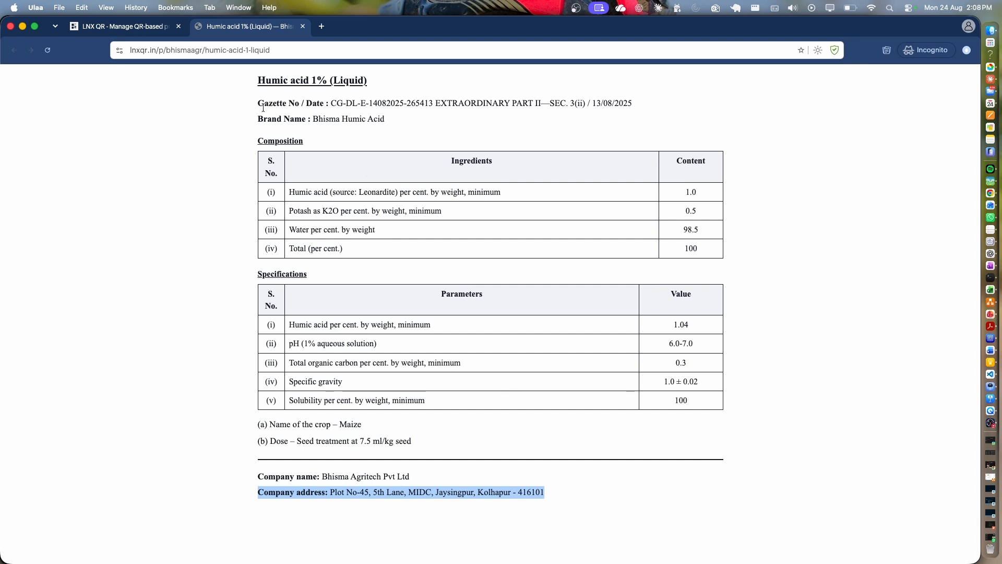
# Reopen the public scan page, then finish on the product and its QR code.
pyautogui.click(303, 26)
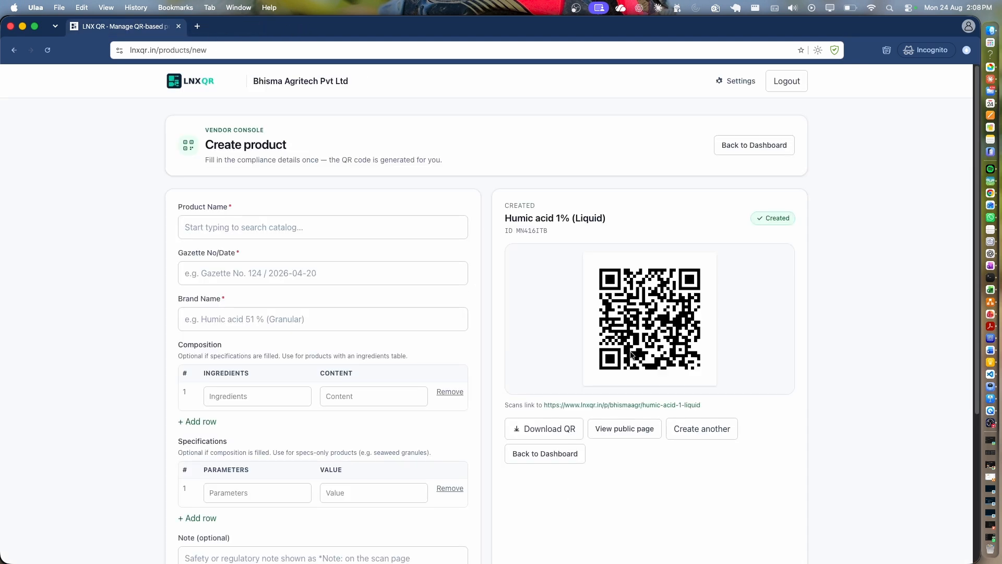
pyautogui.click(592, 406)
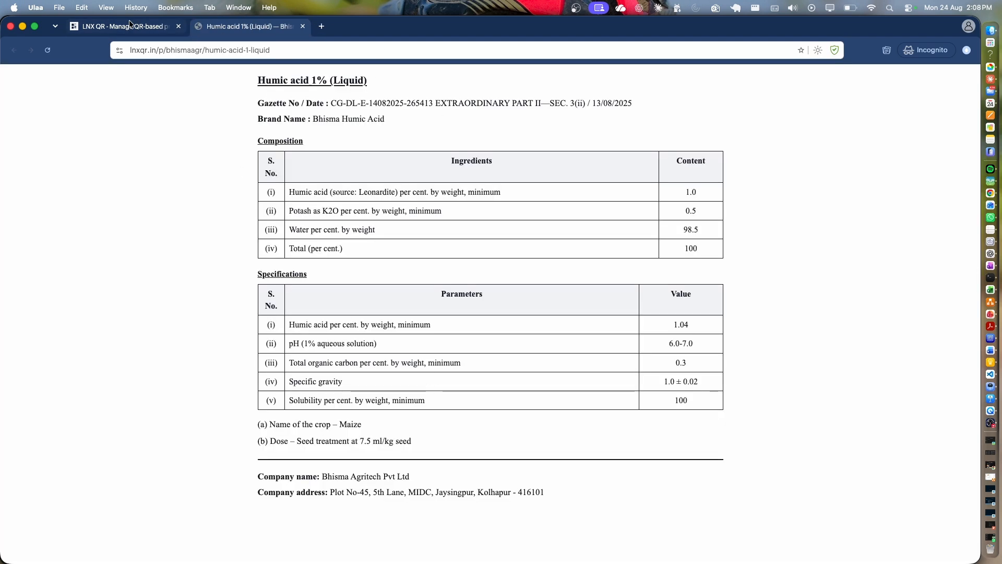
pyautogui.click(130, 25)
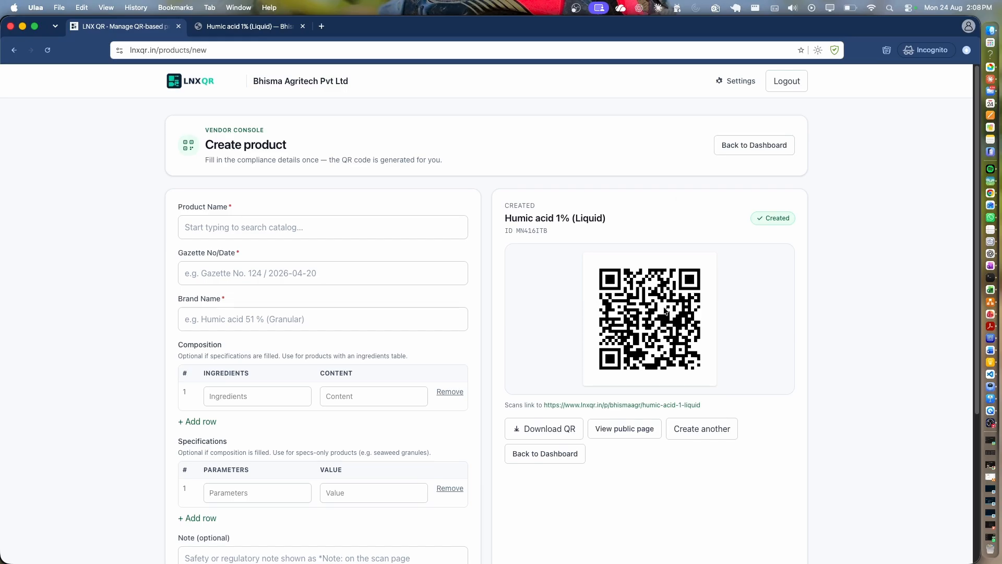
pyautogui.click(264, 27)
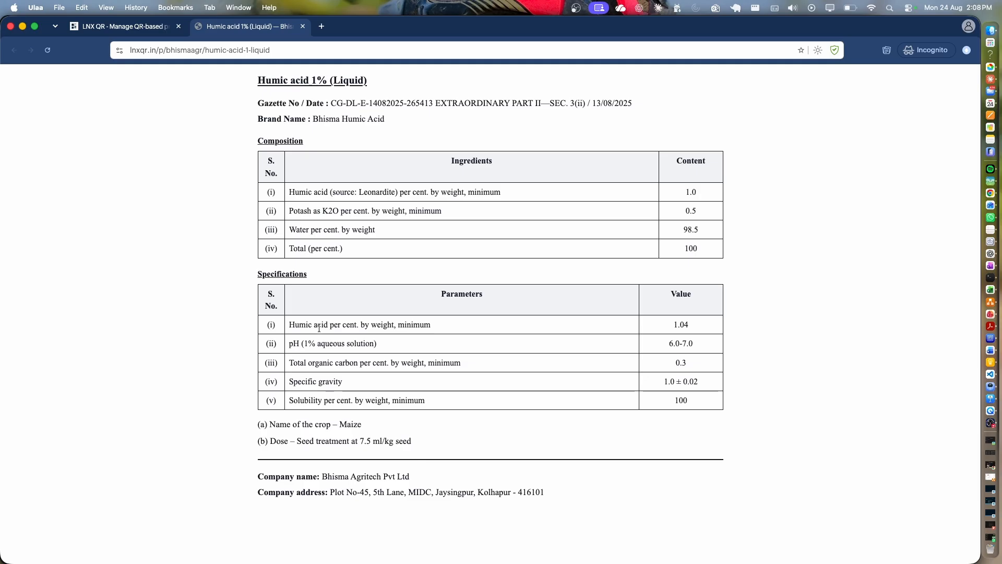
pyautogui.click(130, 28)
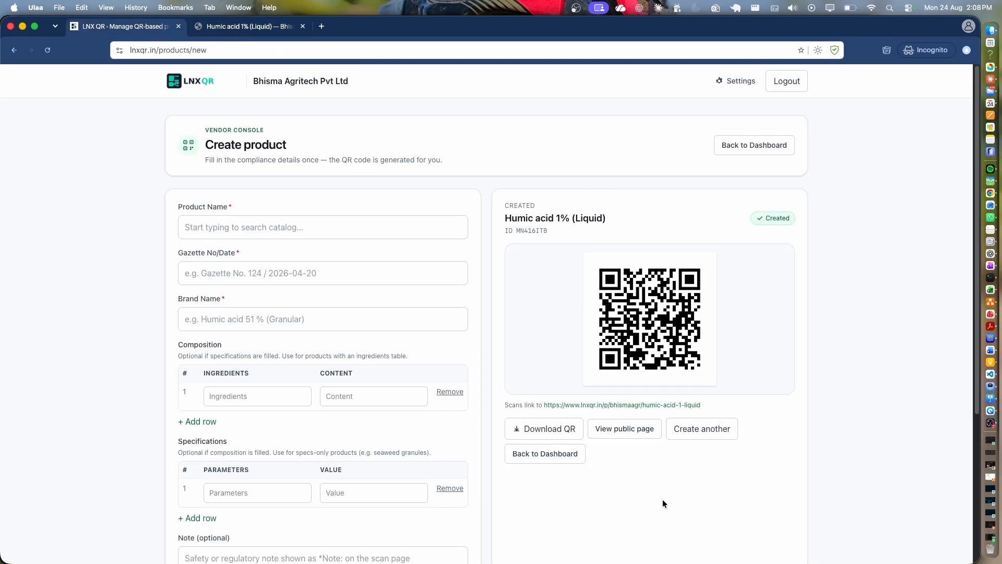
pyautogui.click(527, 427)
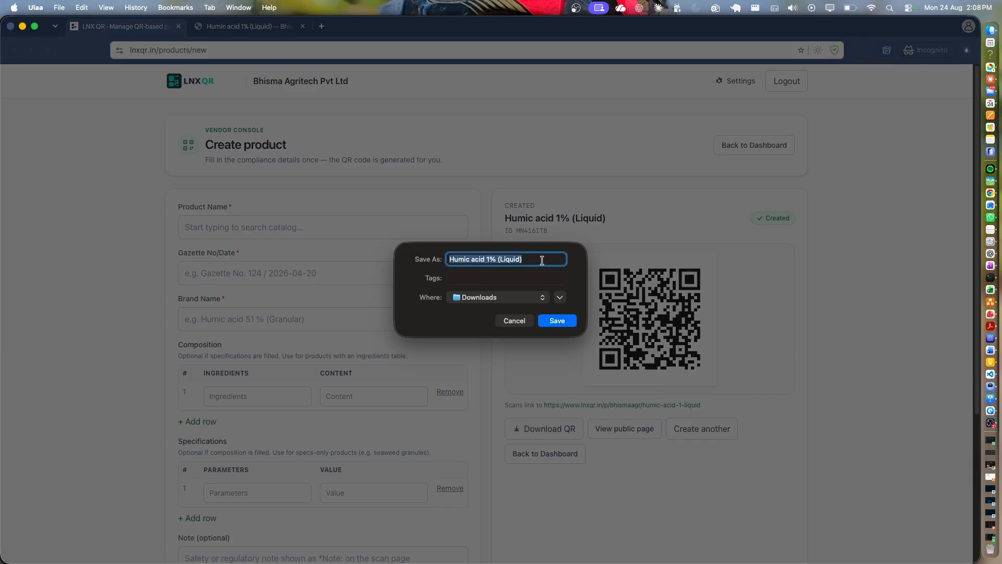
pyautogui.click(515, 321)
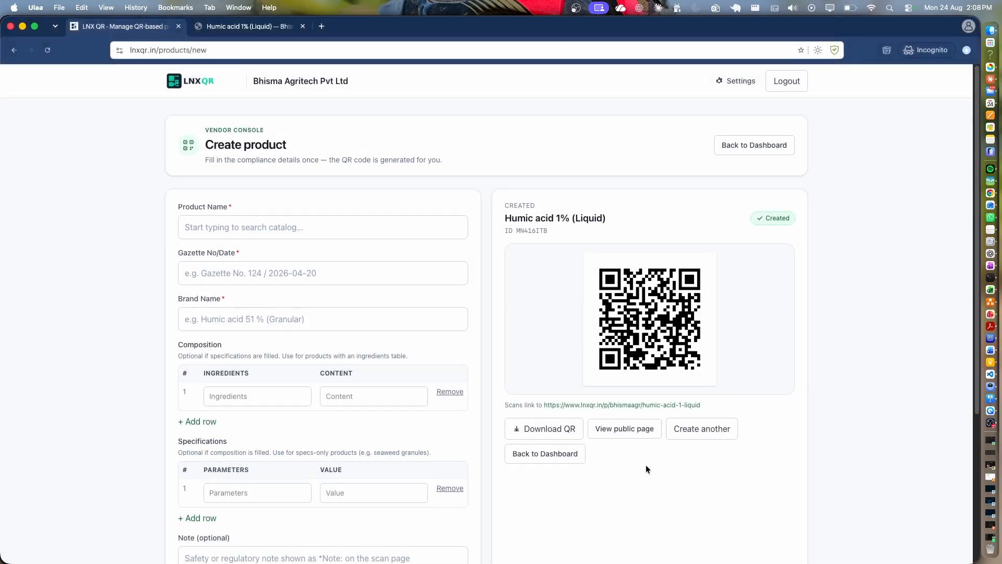
# Start a fresh product form and enter 'see' as the Product Name, dismissing the catalog suggestion.
pyautogui.click(690, 434)
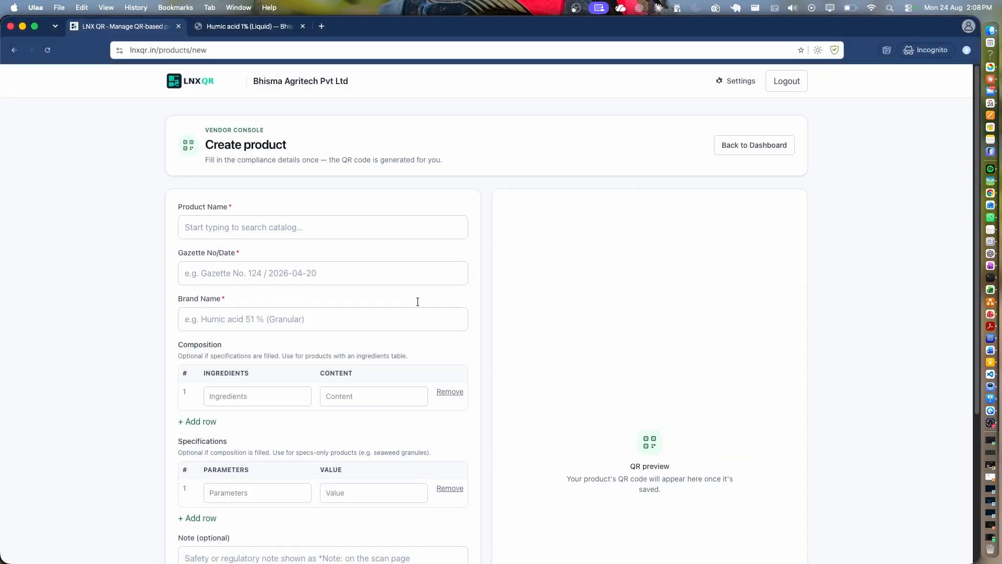
pyautogui.click(222, 219)
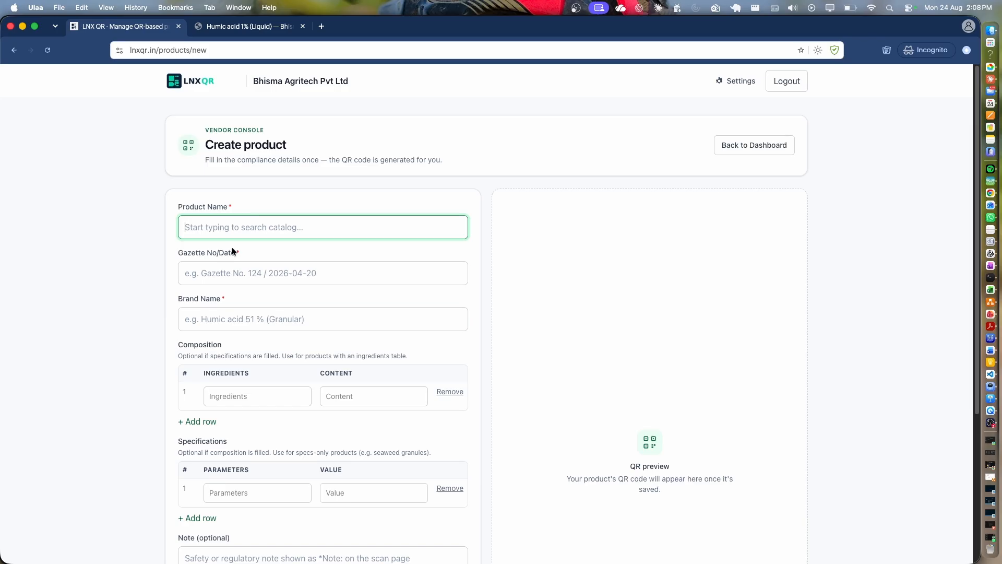
pyautogui.write('see')
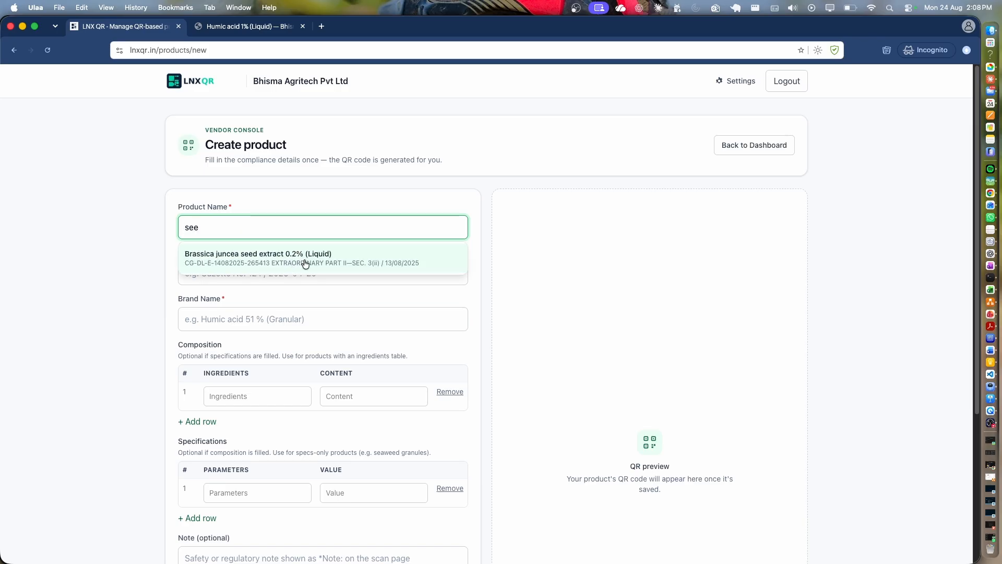
pyautogui.click(349, 179)
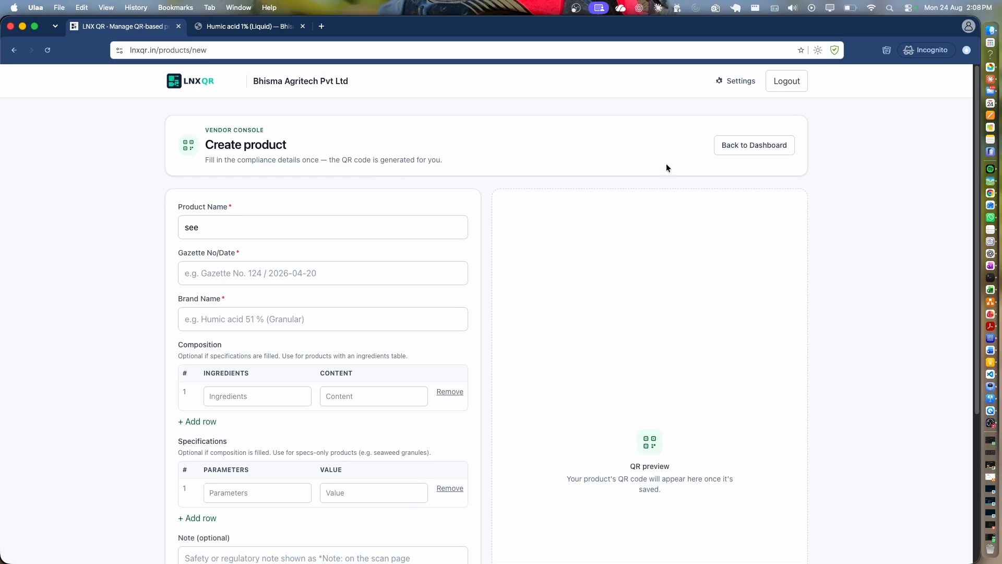
# Return to the dashboard and select the Humic acid 1.5% (Granules) name in the product table.
pyautogui.click(756, 146)
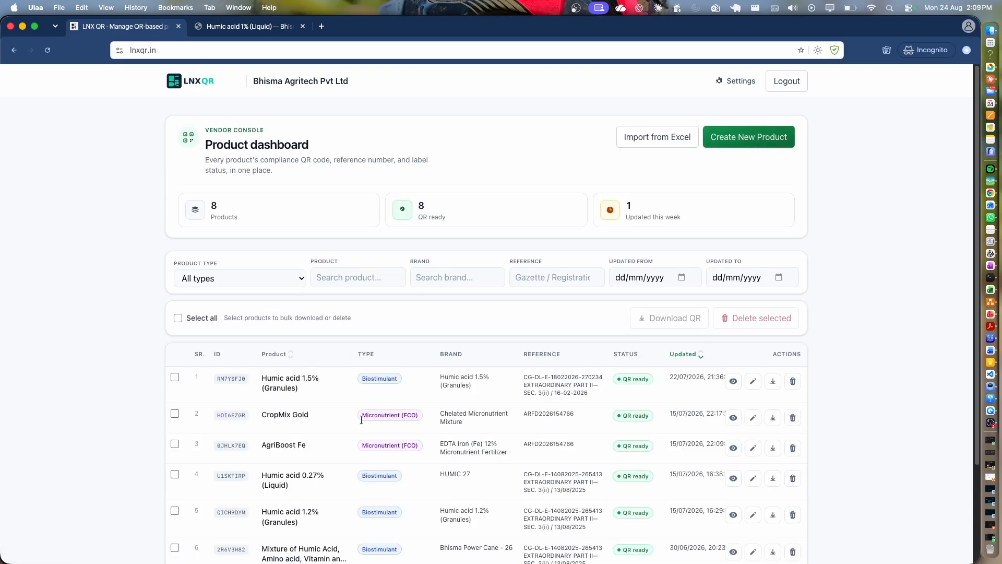
pyautogui.scroll(-5, 339, 437)
pyautogui.moveTo(300, 268); pyautogui.dragTo(267, 256)
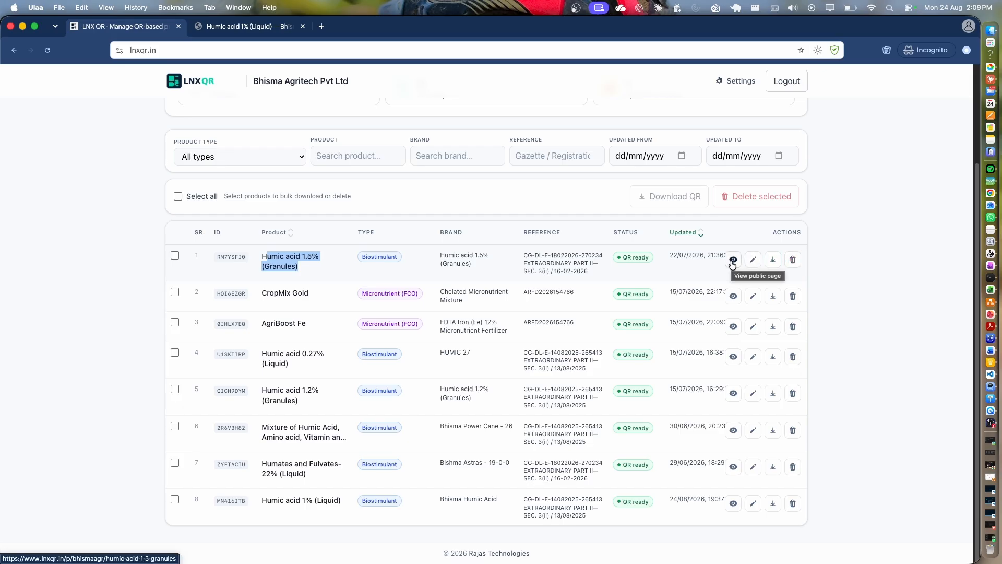
# Open Humic acid 1.5% (Granules) for editing, save it unchanged, and go back to the dashboard.
pyautogui.click(753, 259)
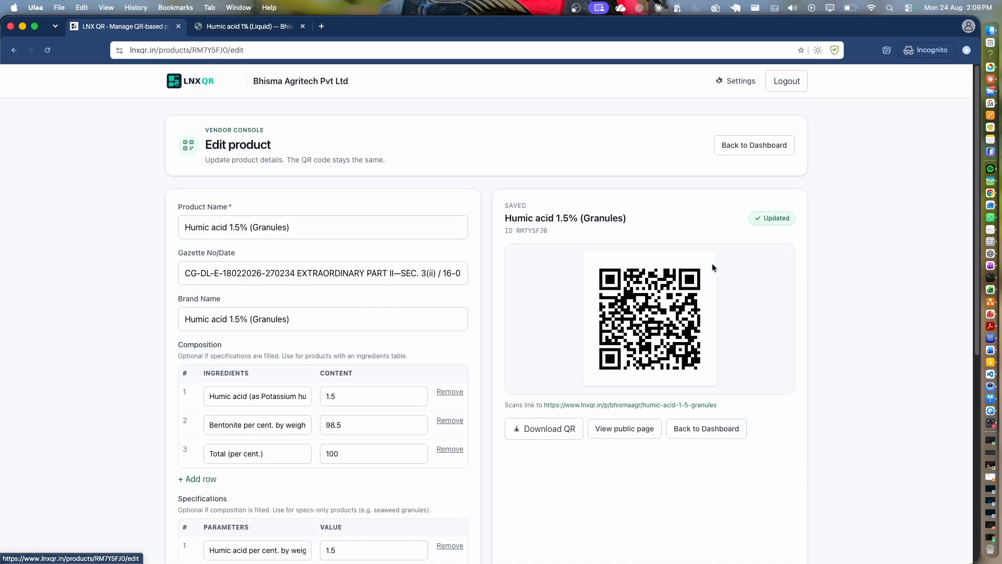
pyautogui.scroll(-1, 315, 336)
pyautogui.click(294, 313)
pyautogui.scroll(-1, 240, 344)
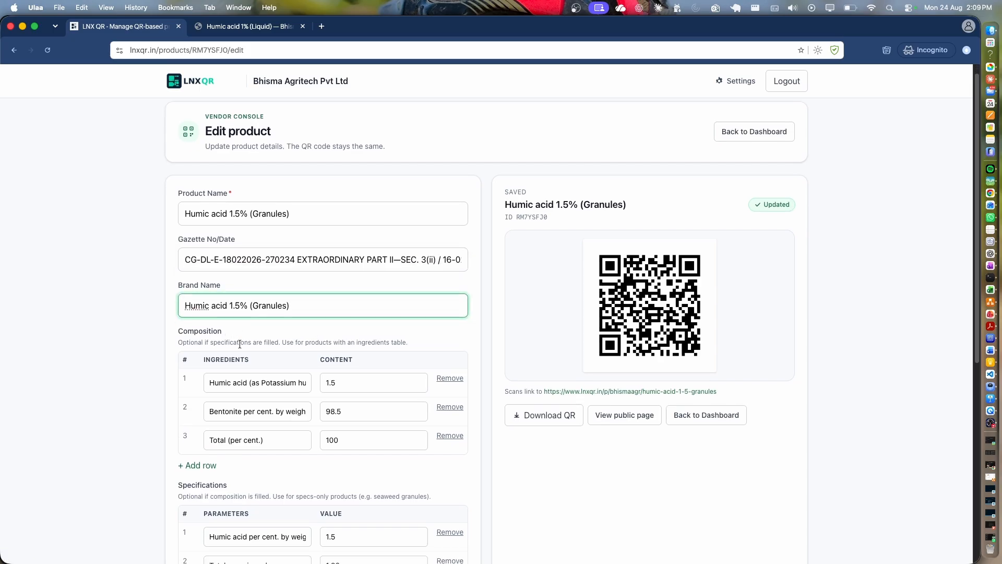
pyautogui.scroll(-7, 240, 344)
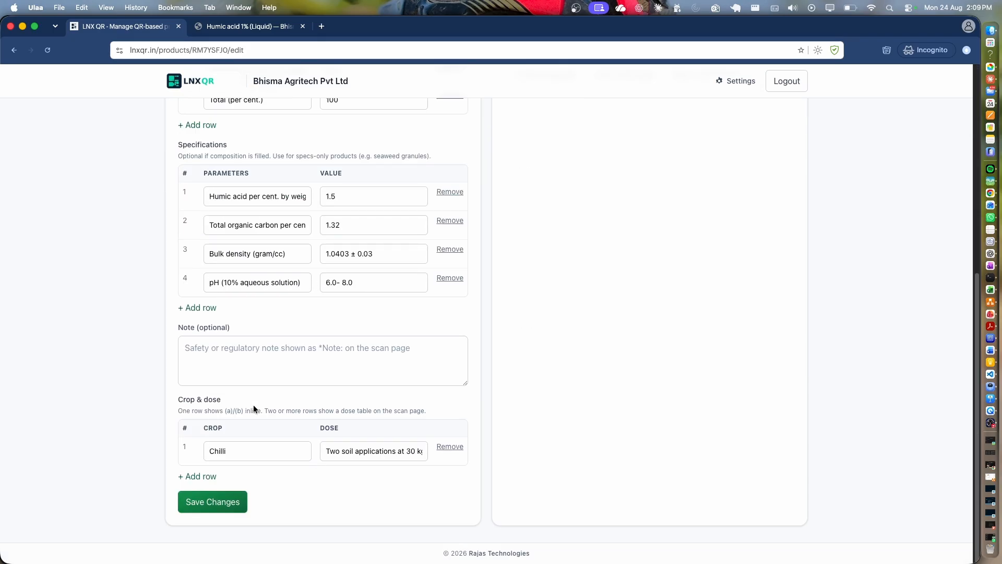
pyautogui.scroll(3, 235, 309)
pyautogui.scroll(-3, 248, 441)
pyautogui.scroll(7, 262, 450)
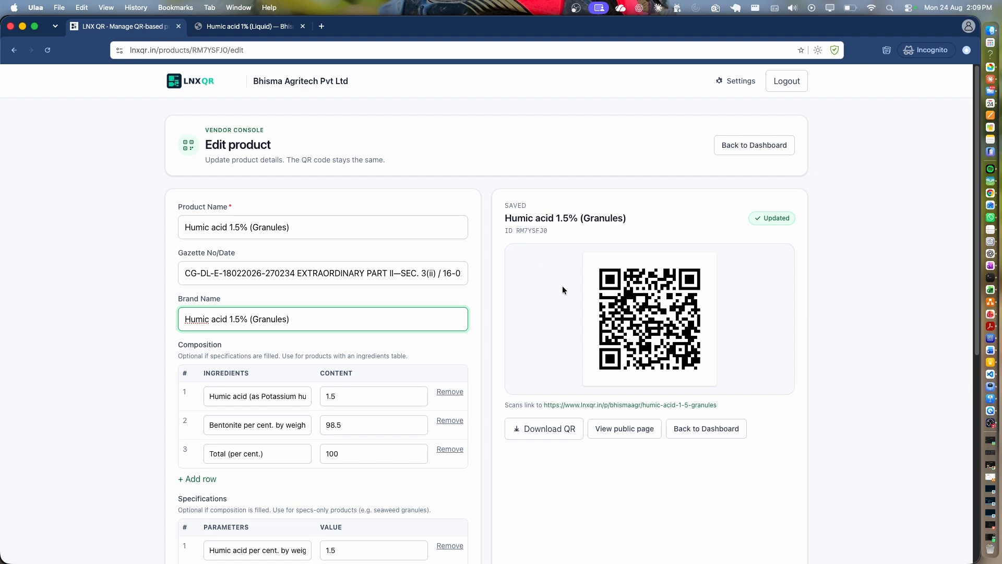
pyautogui.scroll(-7, 235, 433)
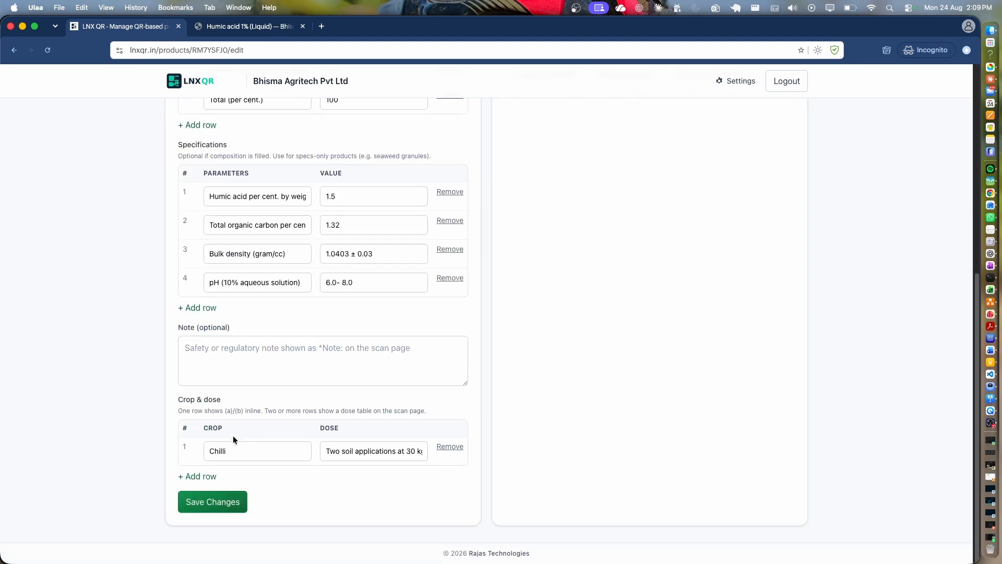
pyautogui.click(239, 507)
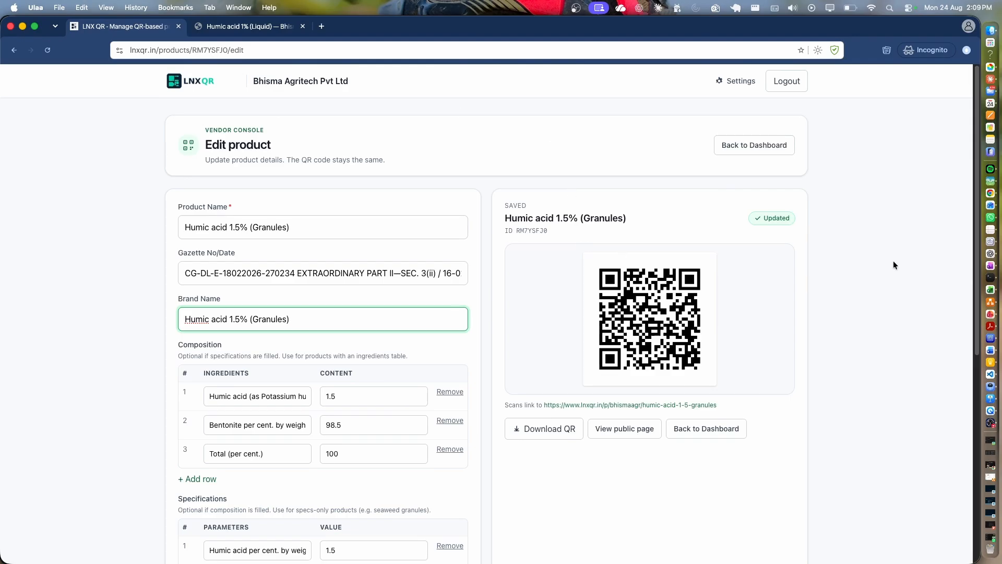
pyautogui.click(766, 145)
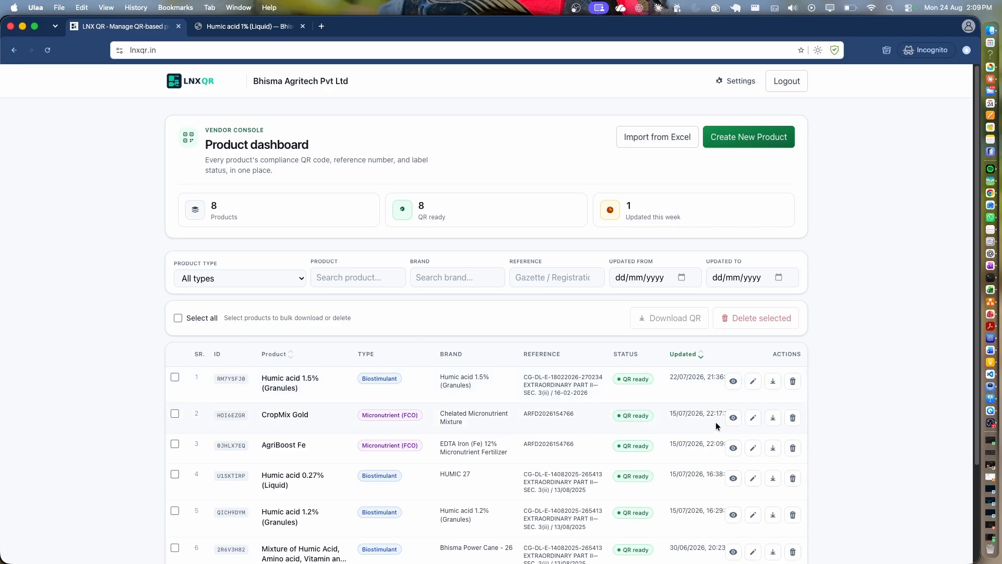
pyautogui.click(753, 418)
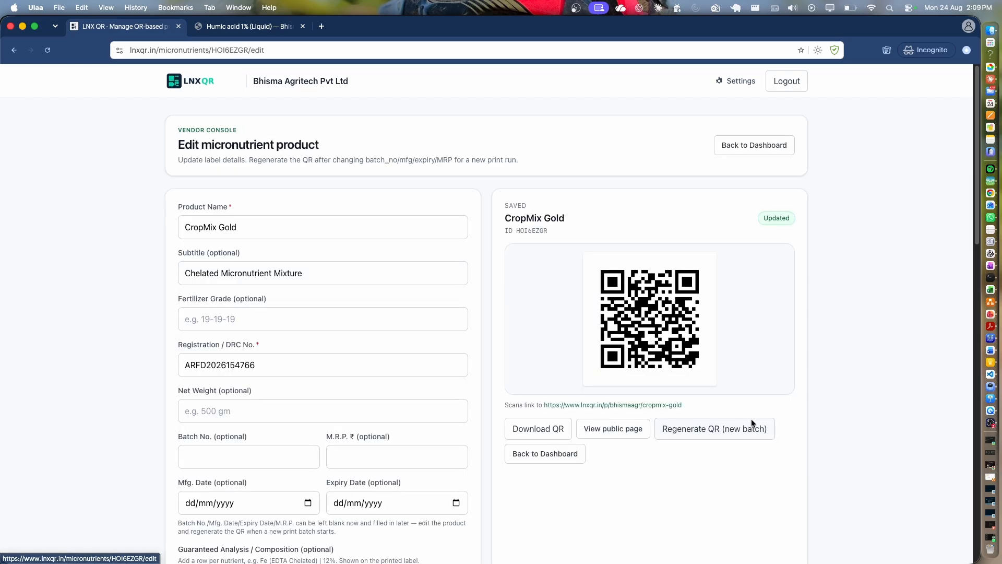
pyautogui.click(274, 369)
pyautogui.click(237, 413)
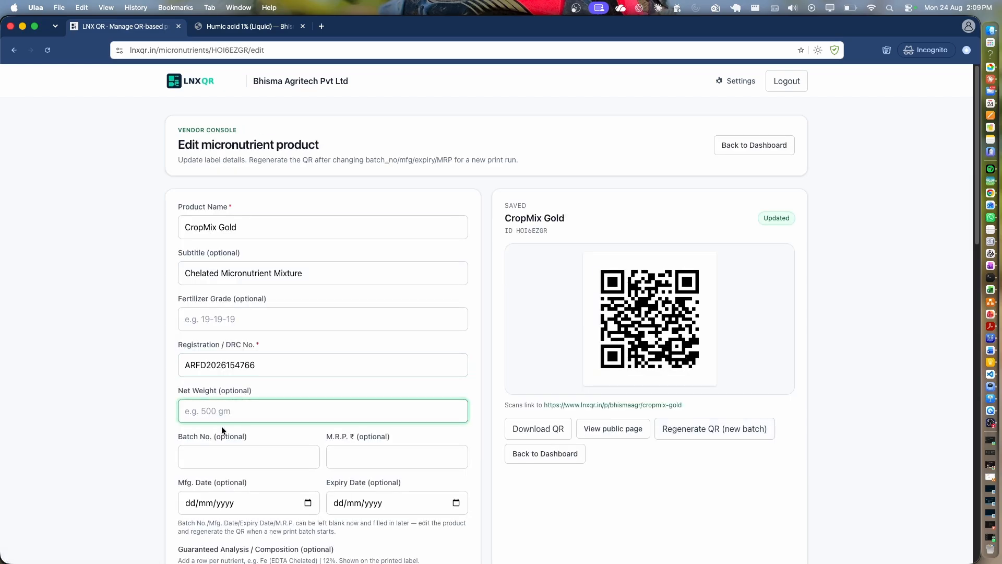
pyautogui.scroll(-10, 284, 418)
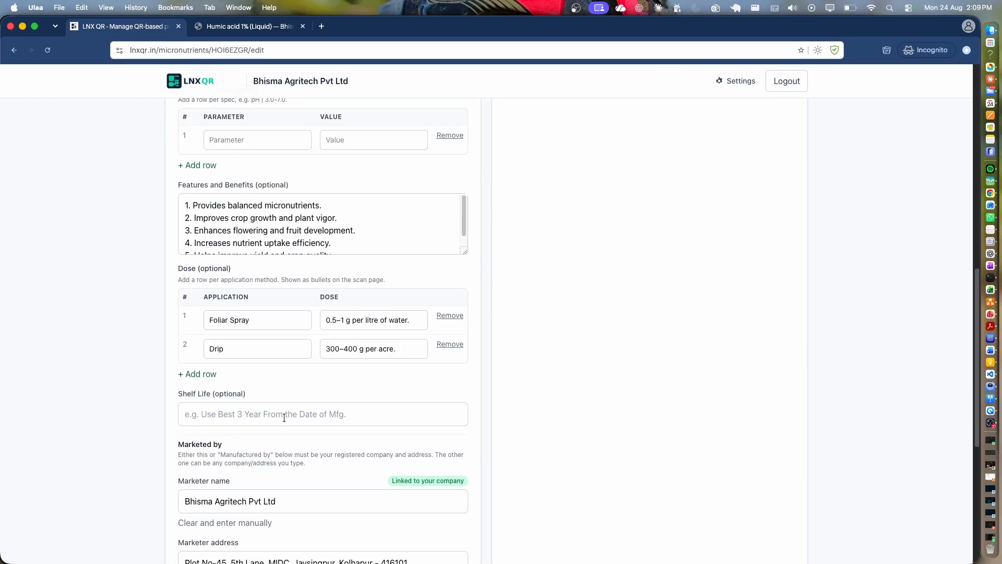
pyautogui.scroll(-5, 284, 418)
pyautogui.scroll(20, 277, 416)
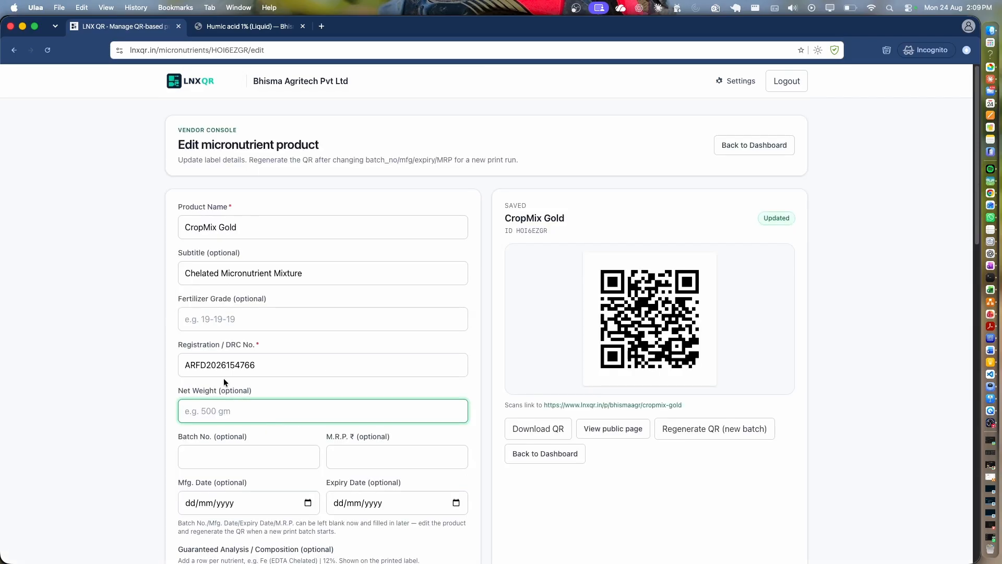
pyautogui.click(232, 320)
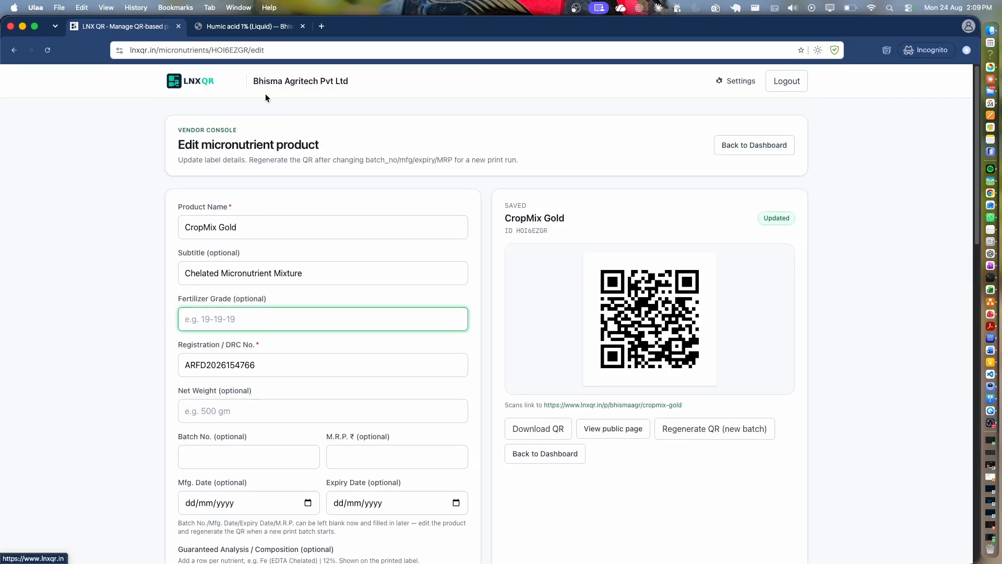
pyautogui.click(754, 149)
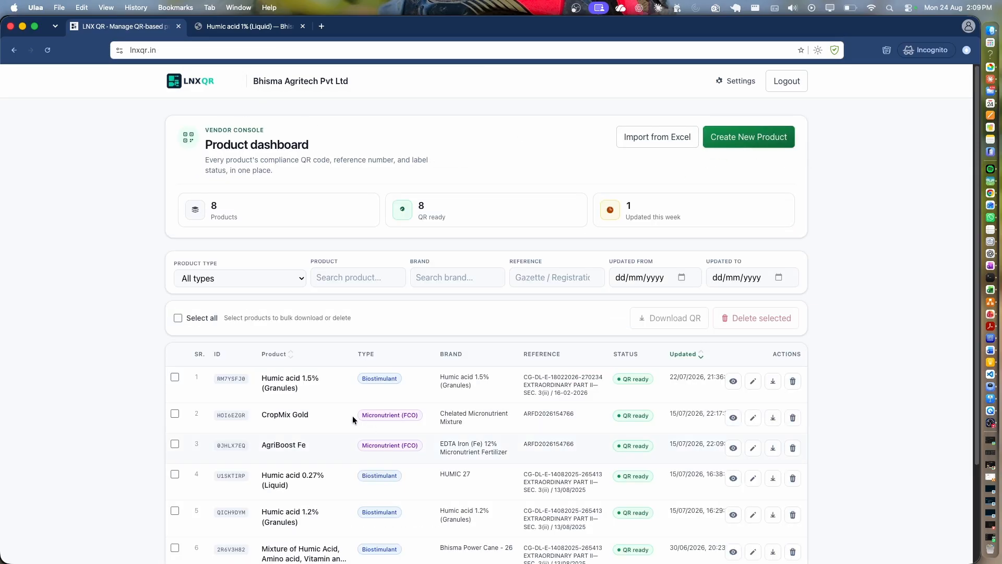
# Open Humic acid 1.5% (Granules) in the editor and save it with Enter so it shows Updated.
pyautogui.click(754, 382)
pyautogui.click(179, 181)
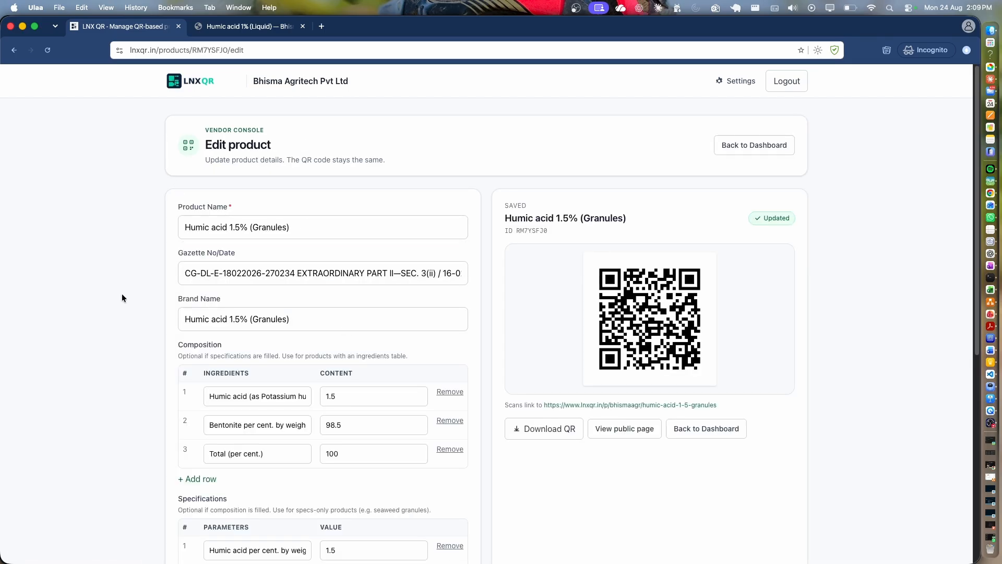
pyautogui.click(305, 320)
pyautogui.scroll(-5, 339, 324)
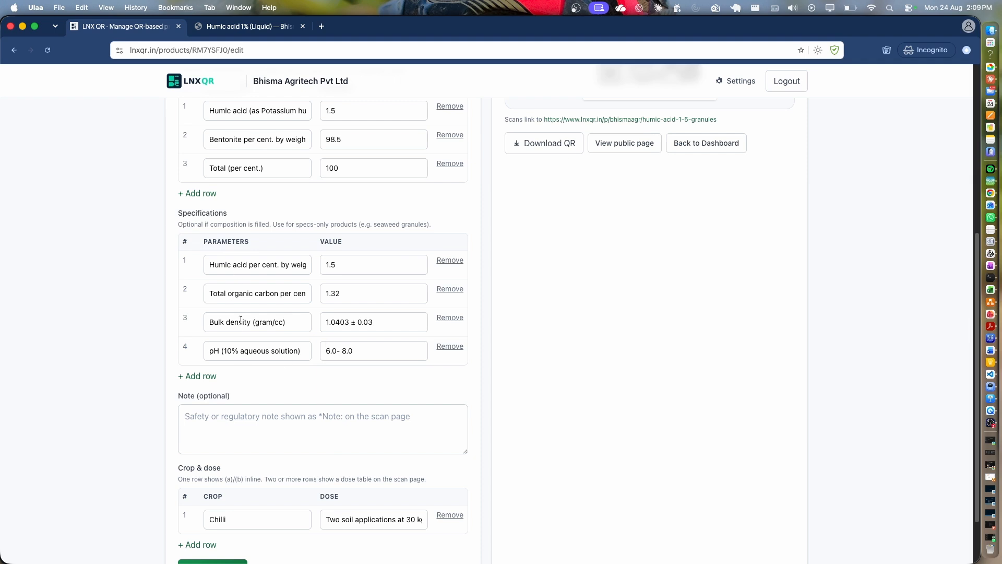
pyautogui.press('Return')
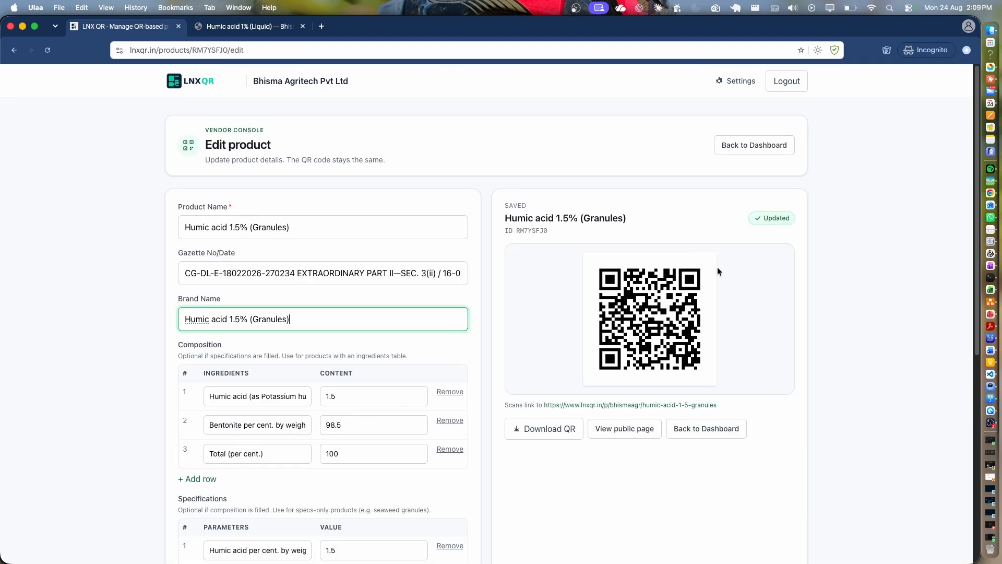
# Return to the dashboard and check the Product Type filter, keeping All types.
pyautogui.click(746, 147)
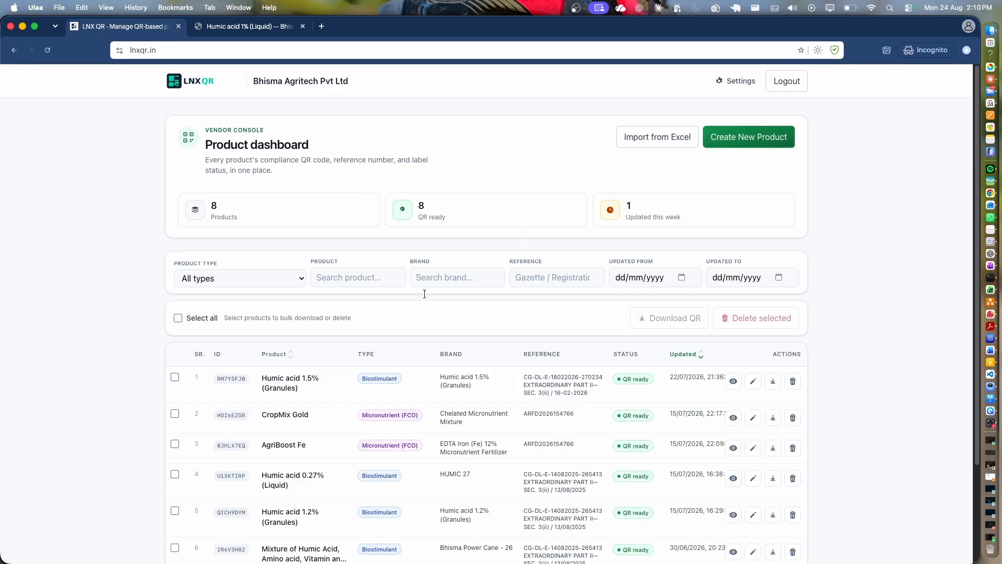
pyautogui.click(252, 284)
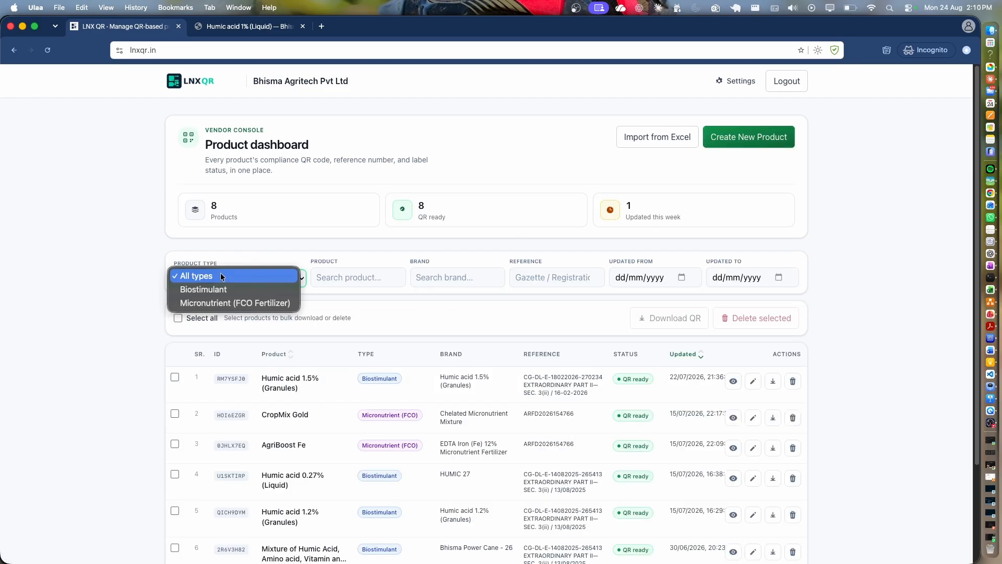
pyautogui.click(194, 275)
pyautogui.moveTo(159, 257); pyautogui.dragTo(797, 261)
pyautogui.click(797, 258)
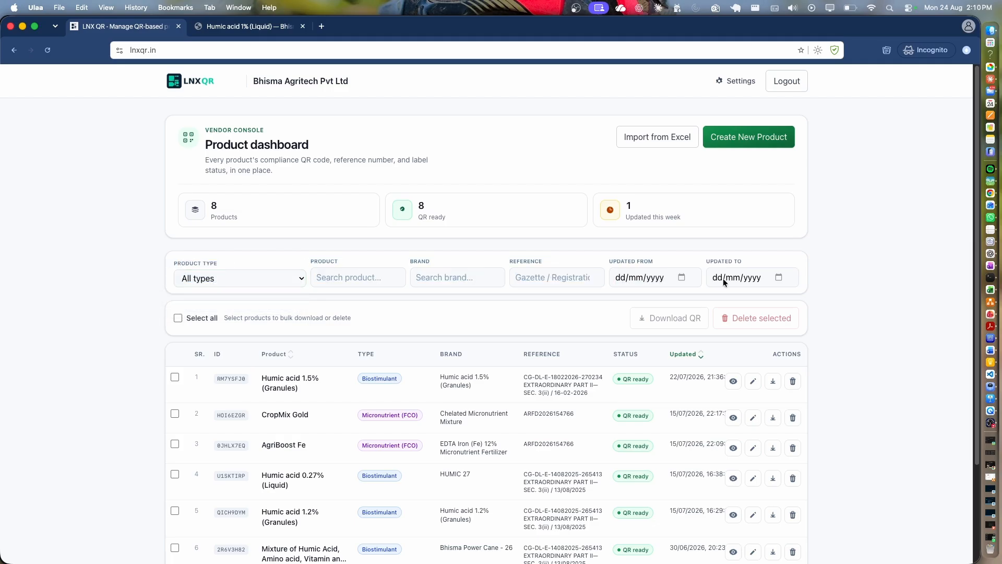
pyautogui.click(281, 285)
pyautogui.click(199, 276)
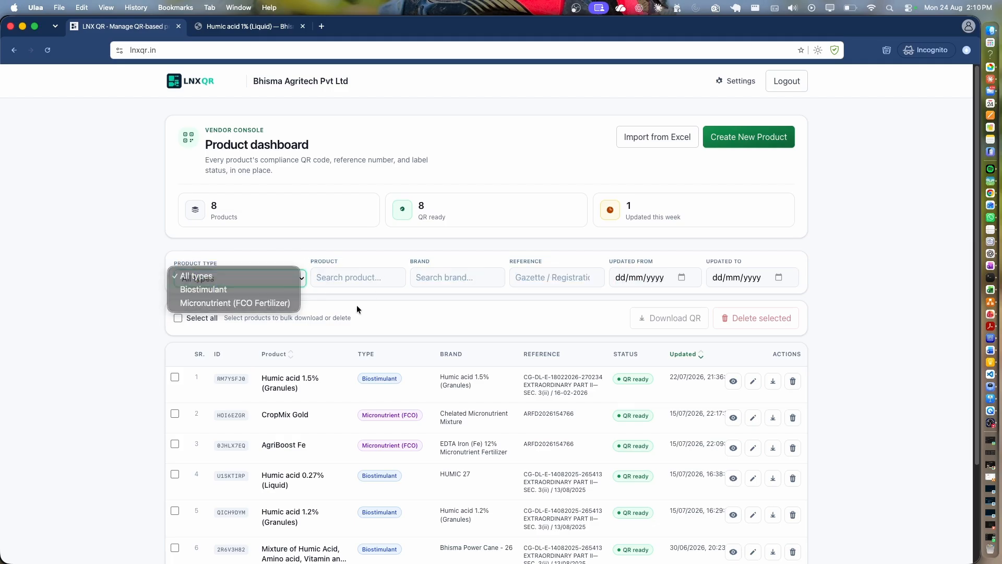
# Inspect the product, brand, reference and date filters and stat cards, then bring up the new-product type choice.
pyautogui.click(358, 276)
pyautogui.click(457, 279)
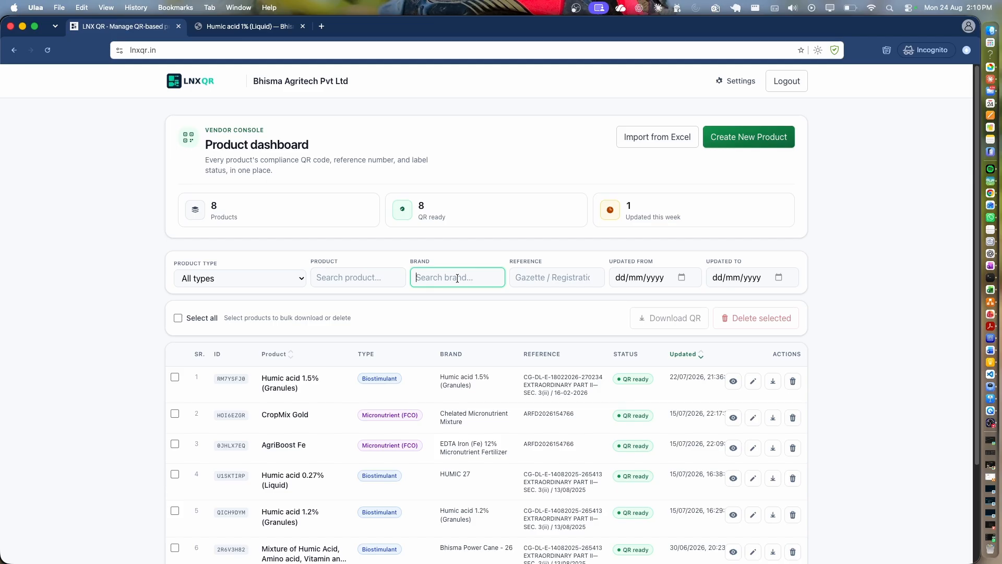
pyautogui.click(537, 273)
pyautogui.click(689, 277)
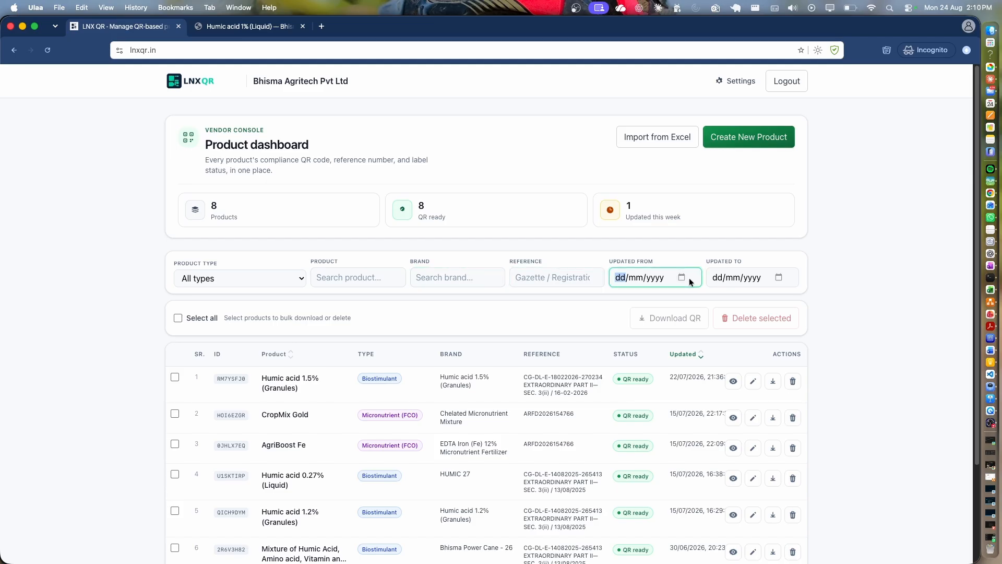
pyautogui.click(627, 218)
pyautogui.moveTo(627, 218); pyautogui.dragTo(717, 216)
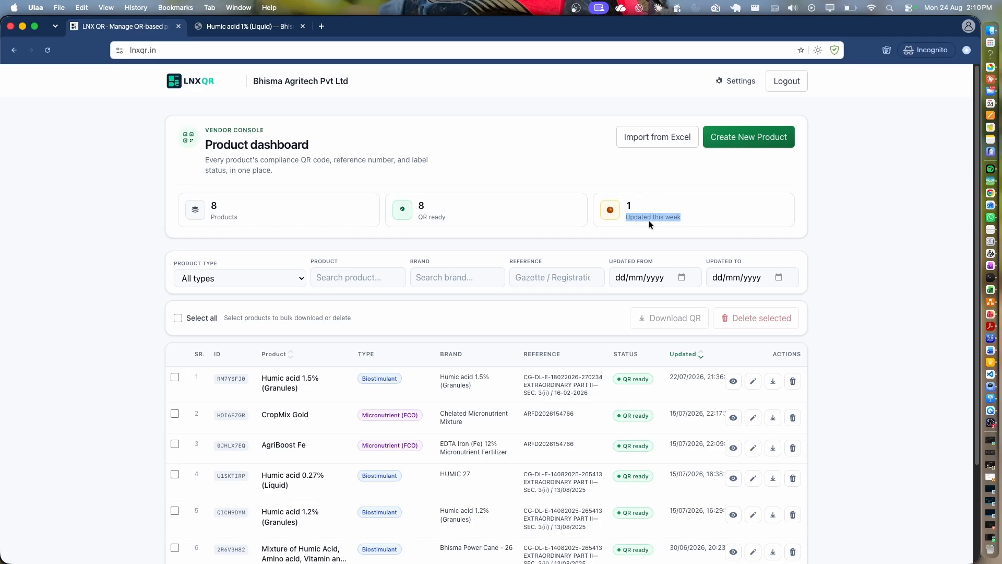
pyautogui.click(465, 217)
pyautogui.click(253, 217)
pyautogui.scroll(-3, 351, 300)
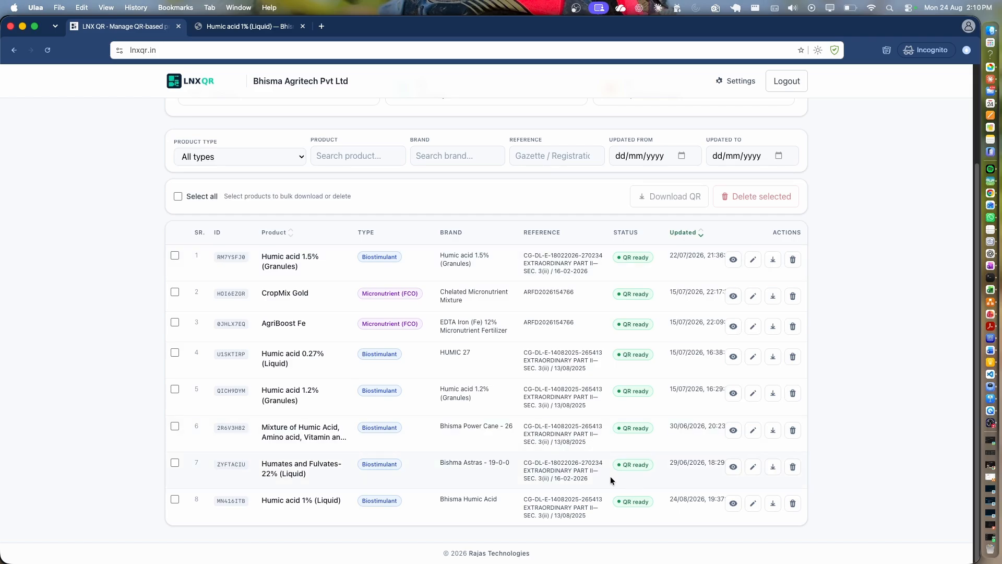
pyautogui.scroll(3, 682, 291)
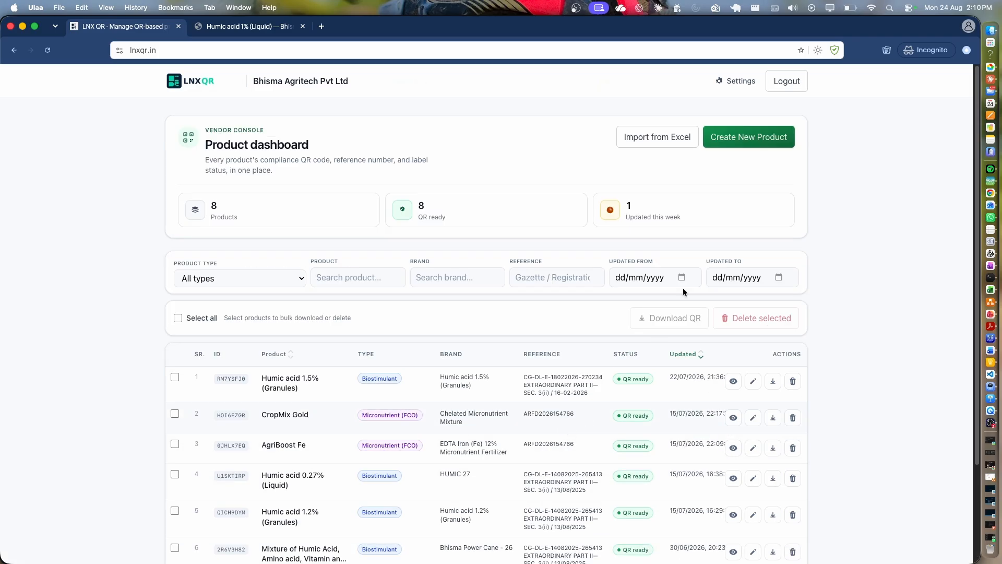
pyautogui.click(748, 139)
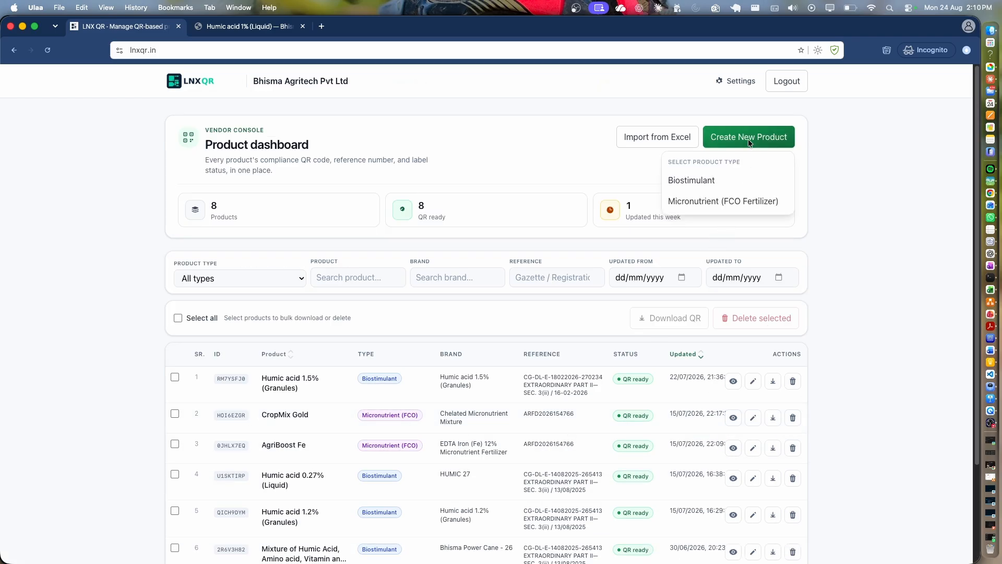
# Start a Micronutrient (FCO Fertilizer) product and step through Product Name, Subtitle and Fertilizer Grade.
pyautogui.click(690, 202)
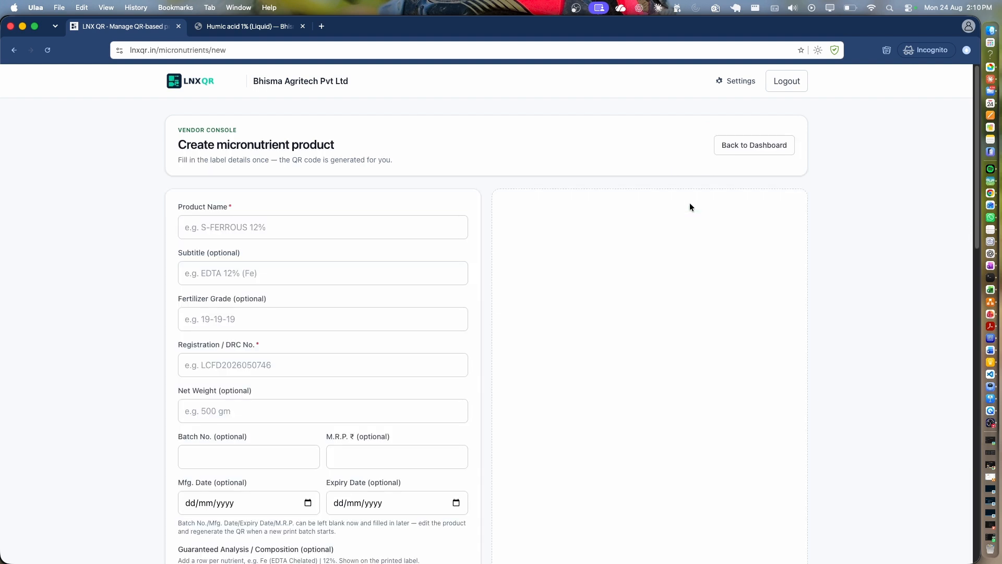
pyautogui.click(291, 236)
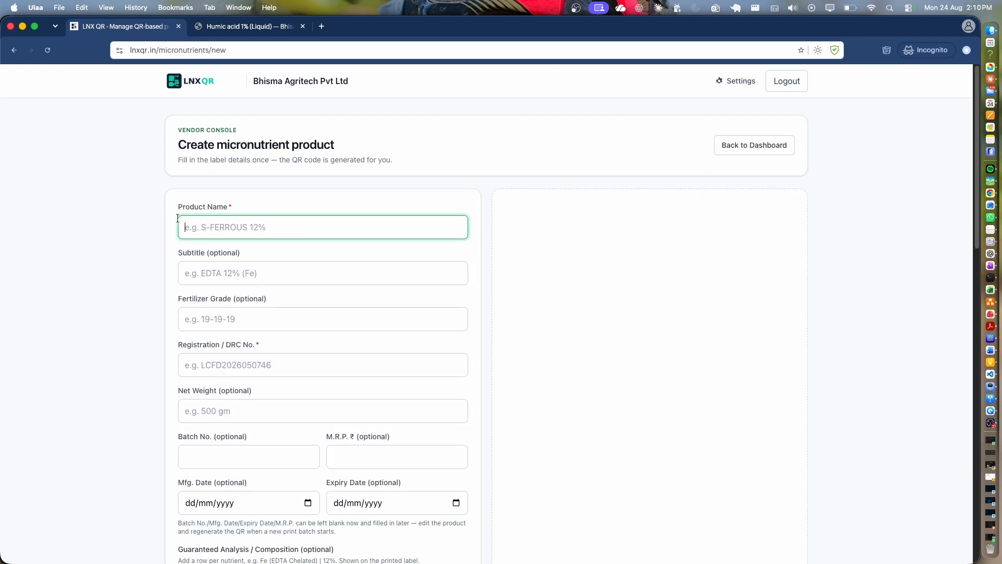
pyautogui.moveTo(177, 218); pyautogui.dragTo(235, 207)
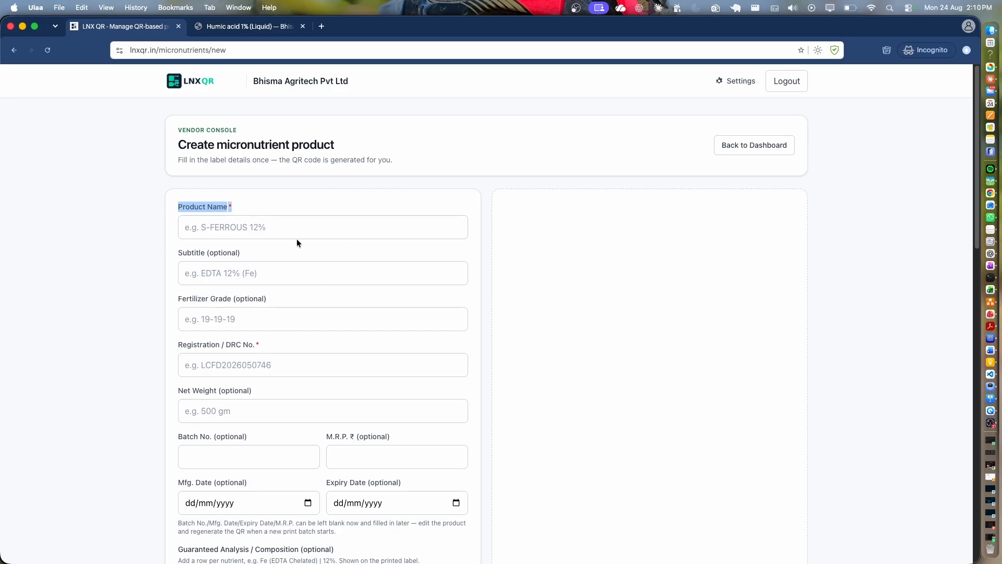
pyautogui.click(270, 225)
pyautogui.press('Tab')
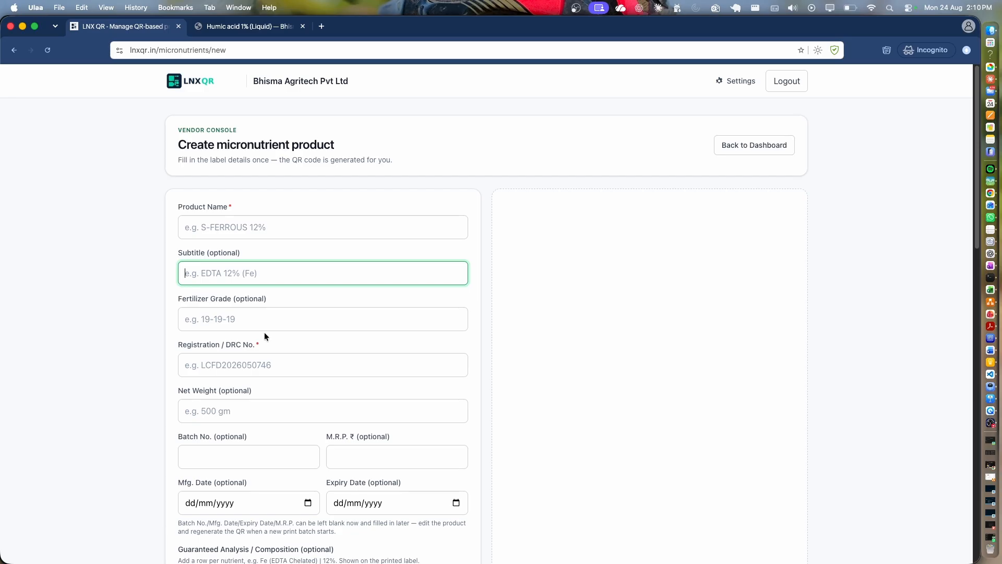
pyautogui.press('Tab')
pyautogui.press('Tab')
# Scroll the blank form past Registration / DRC No. down to Features and Benefits.
pyautogui.scroll(-5, 256, 397)
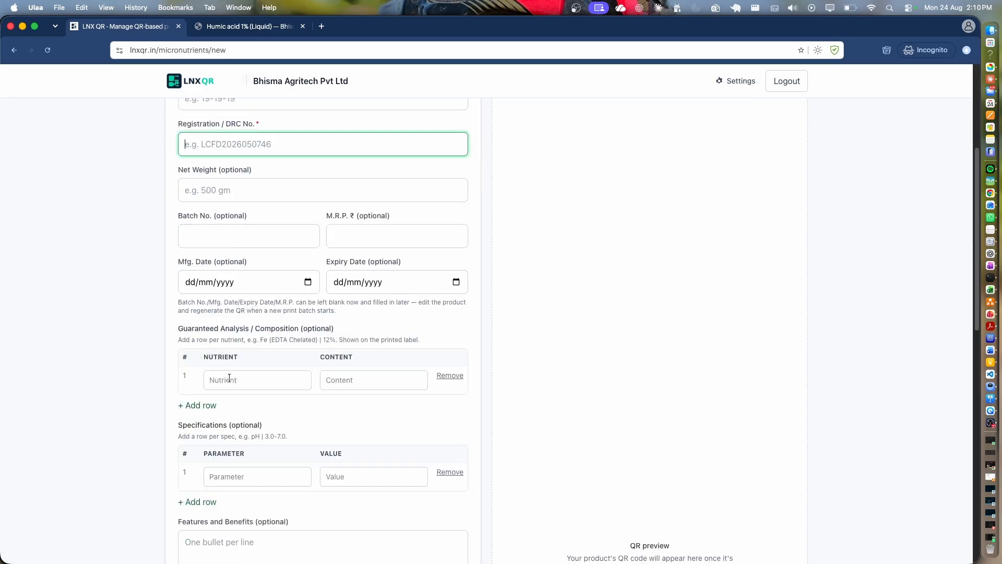
pyautogui.click(181, 334)
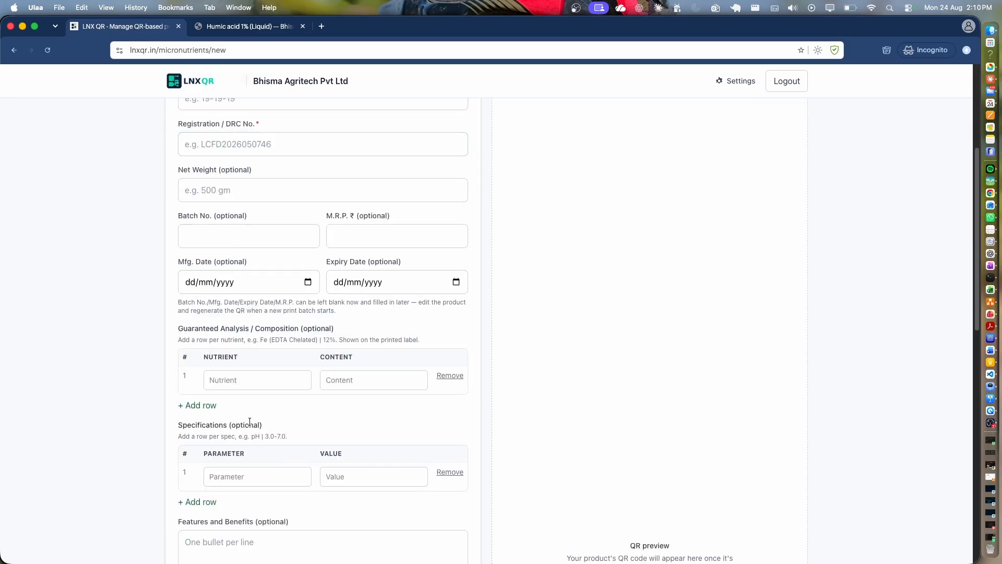
pyautogui.scroll(-1, 250, 420)
pyautogui.moveTo(178, 412); pyautogui.dragTo(262, 413)
pyautogui.scroll(-5, 258, 426)
pyautogui.click(228, 324)
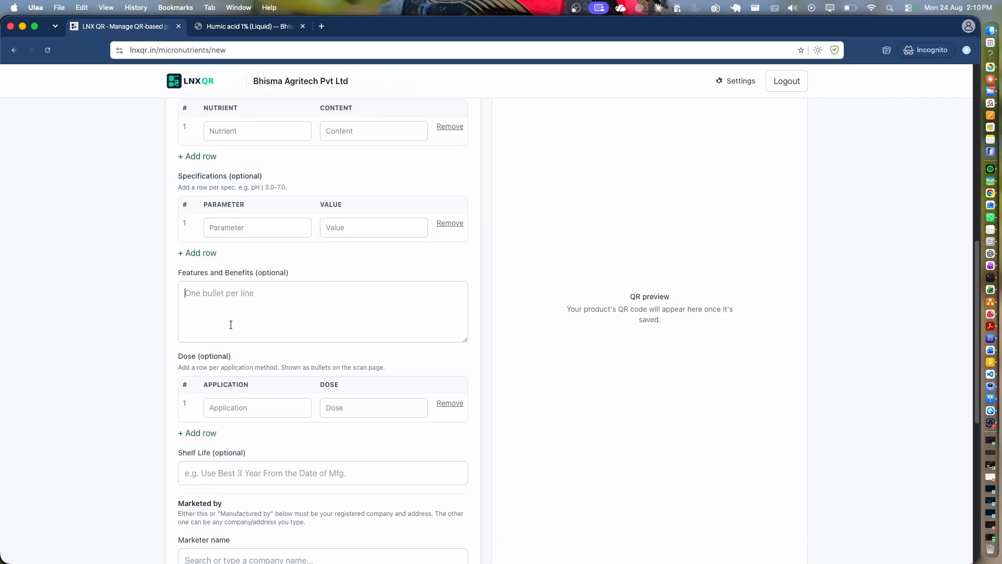
pyautogui.moveTo(181, 274); pyautogui.dragTo(299, 271)
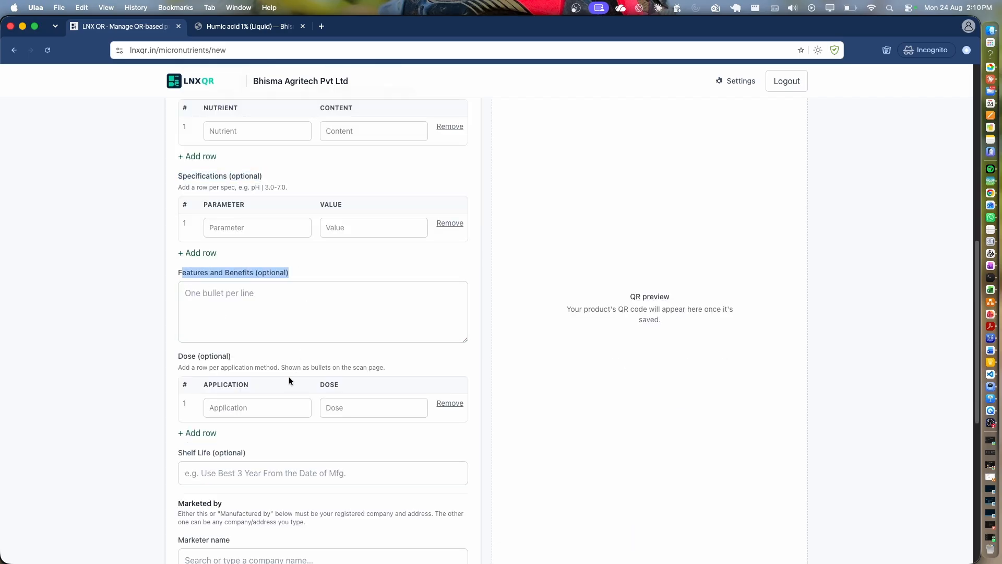
pyautogui.scroll(-7, 265, 408)
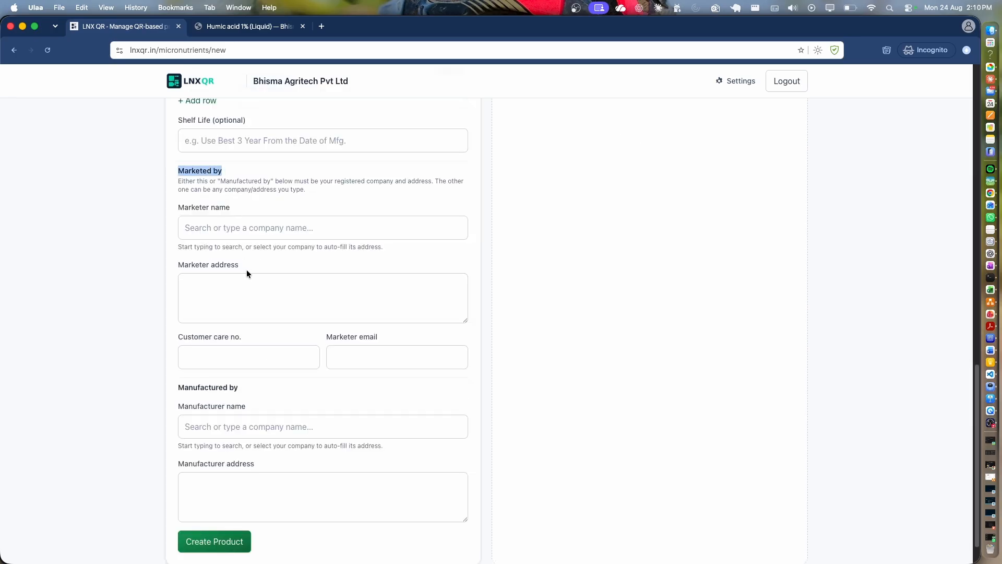
# Pick Bhisma Agritech Pvt Ltd from suggestions as the marketer name, filling its address.
pyautogui.moveTo(247, 269); pyautogui.dragTo(173, 267)
pyautogui.click(242, 237)
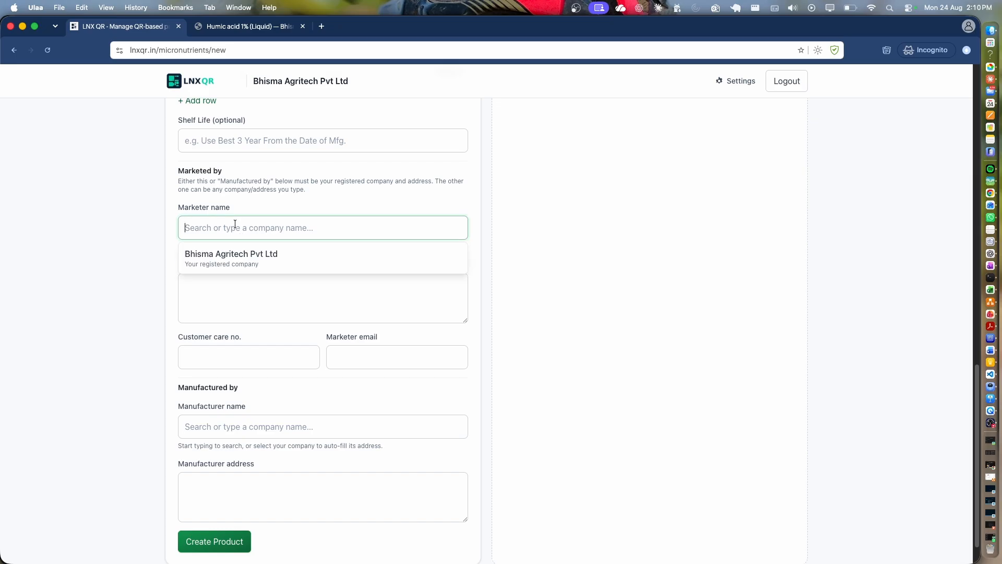
pyautogui.click(231, 262)
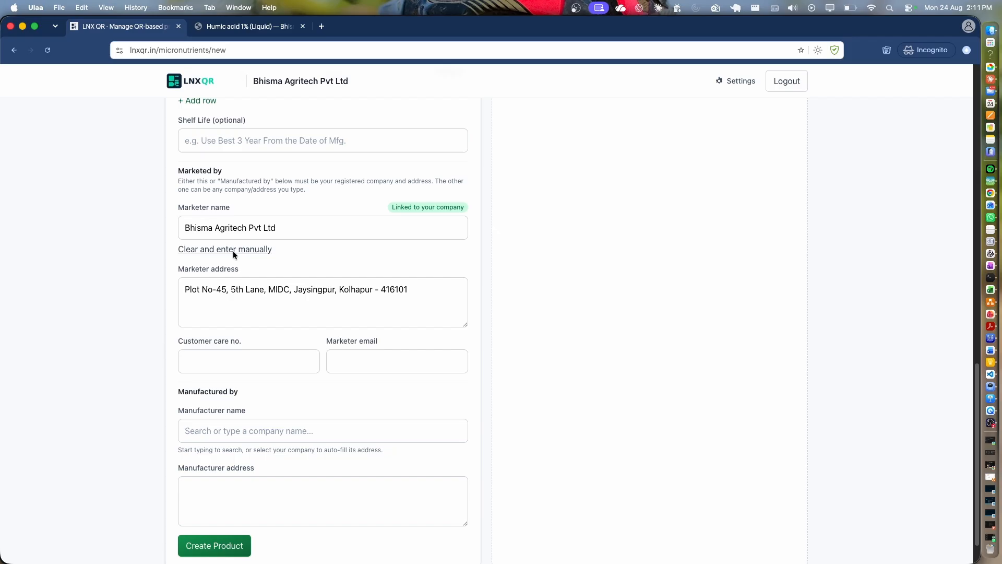
pyautogui.click(294, 228)
# Enter 'sjdahjhjajsdjh' as manufacturer name and 'asdbkaskjbdjaj' as manufacturer address.
pyautogui.click(195, 433)
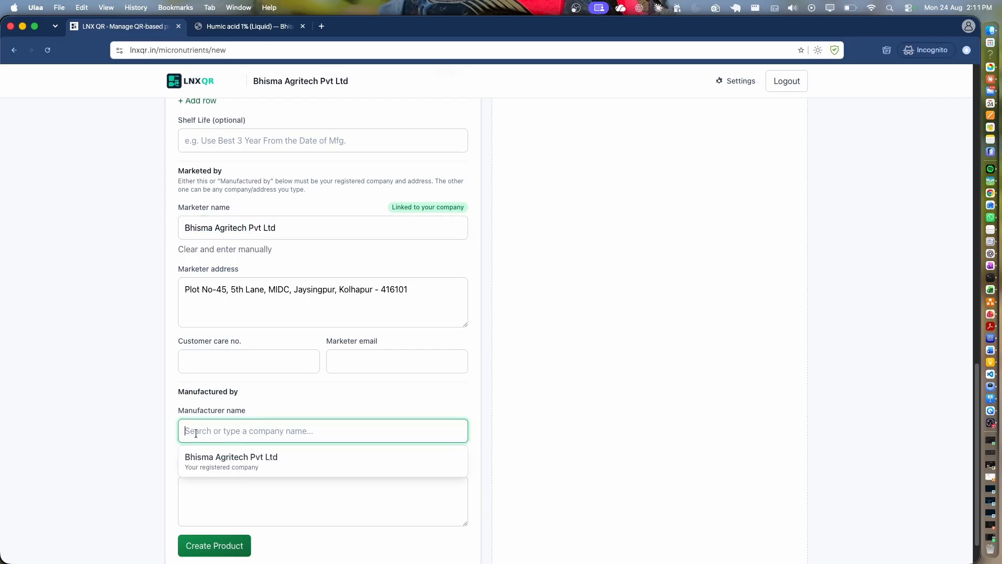
pyautogui.click(222, 489)
pyautogui.click(295, 439)
pyautogui.write('sjdahjhjajsdjh')
pyautogui.click(245, 497)
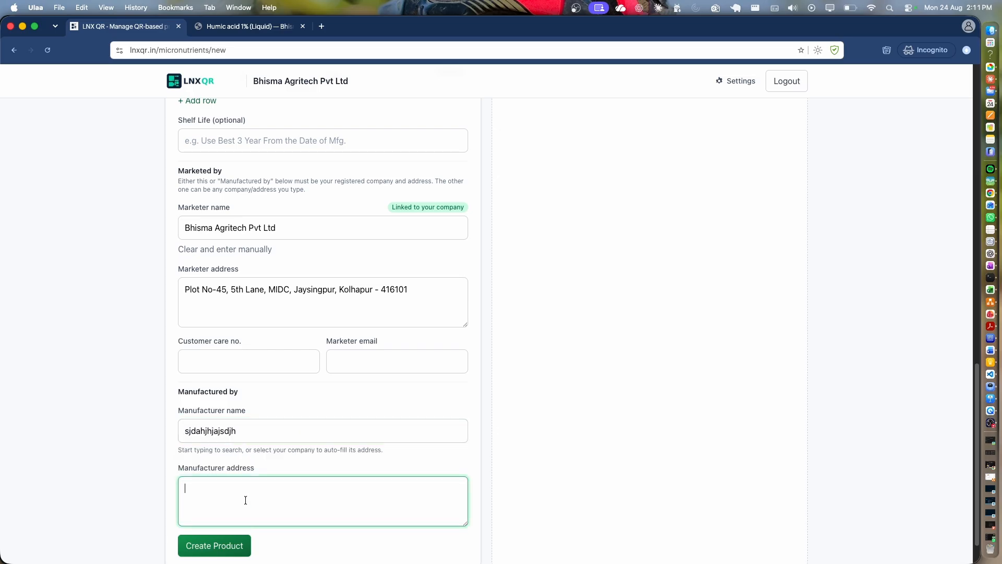
pyautogui.write('asdbkaskjbdjaj')
pyautogui.moveTo(172, 172); pyautogui.dragTo(222, 171)
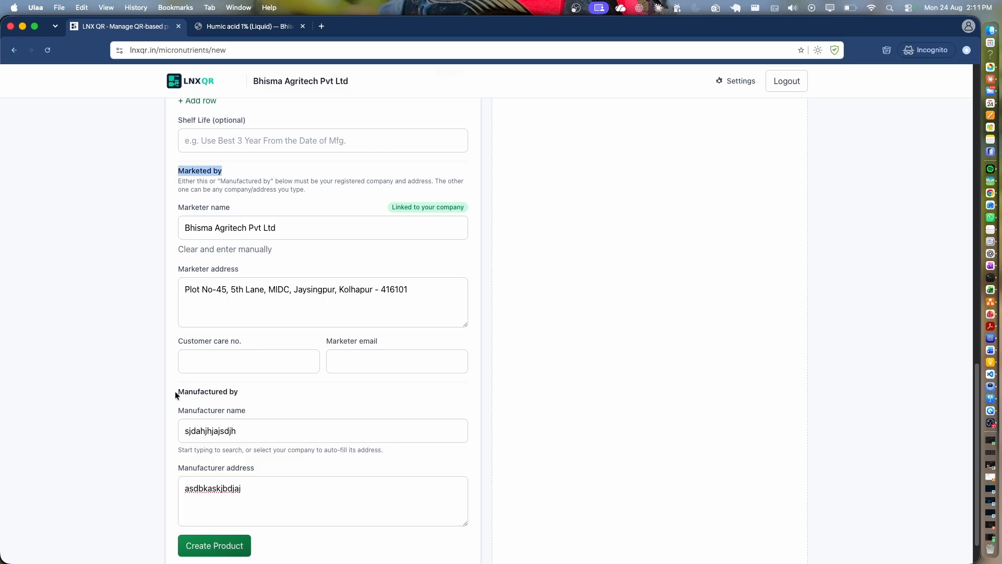
pyautogui.moveTo(177, 395); pyautogui.dragTo(252, 386)
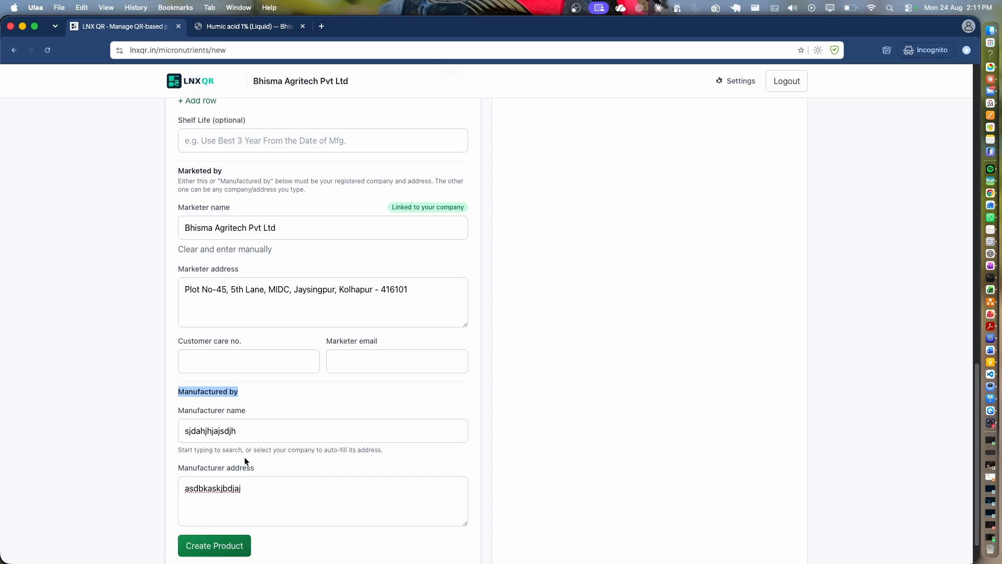
pyautogui.scroll(15, 284, 417)
pyautogui.scroll(-5, 284, 418)
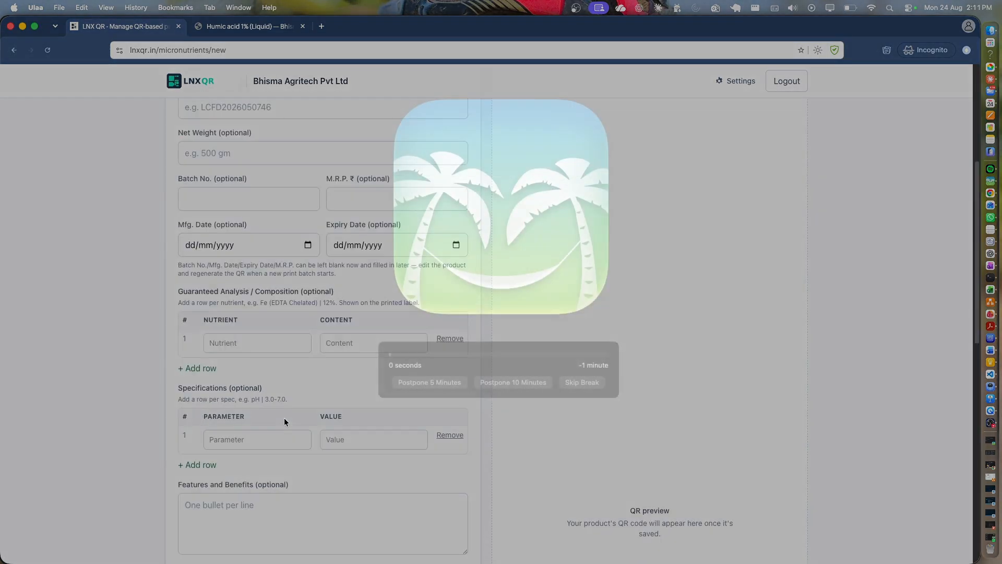
# Dismiss the break reminder and return to the dashboard, leaving the micronutrient form unsaved.
pyautogui.click(561, 382)
pyautogui.scroll(-6, 395, 255)
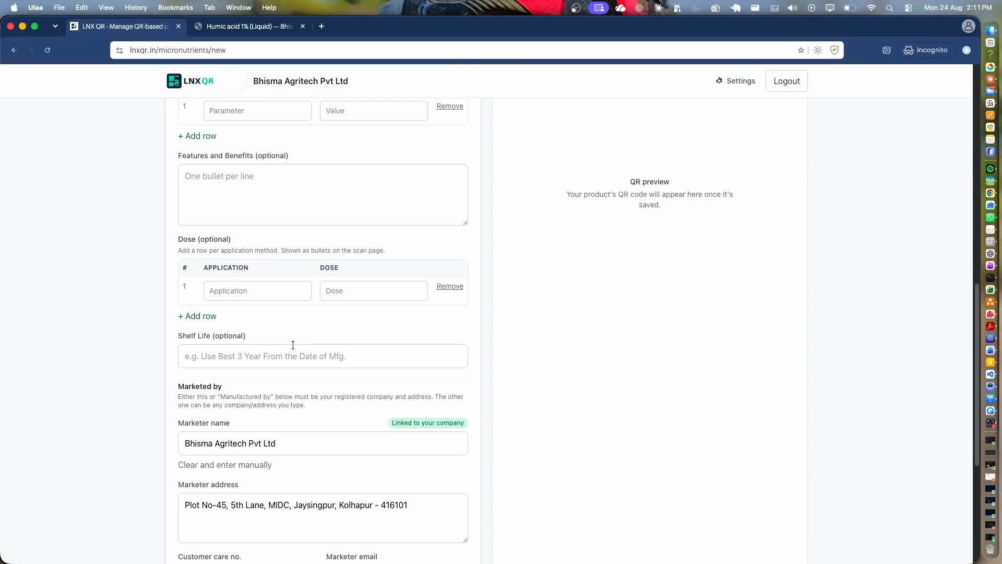
pyautogui.scroll(15, 289, 344)
pyautogui.scroll(-20, 290, 345)
pyautogui.scroll(20, 525, 301)
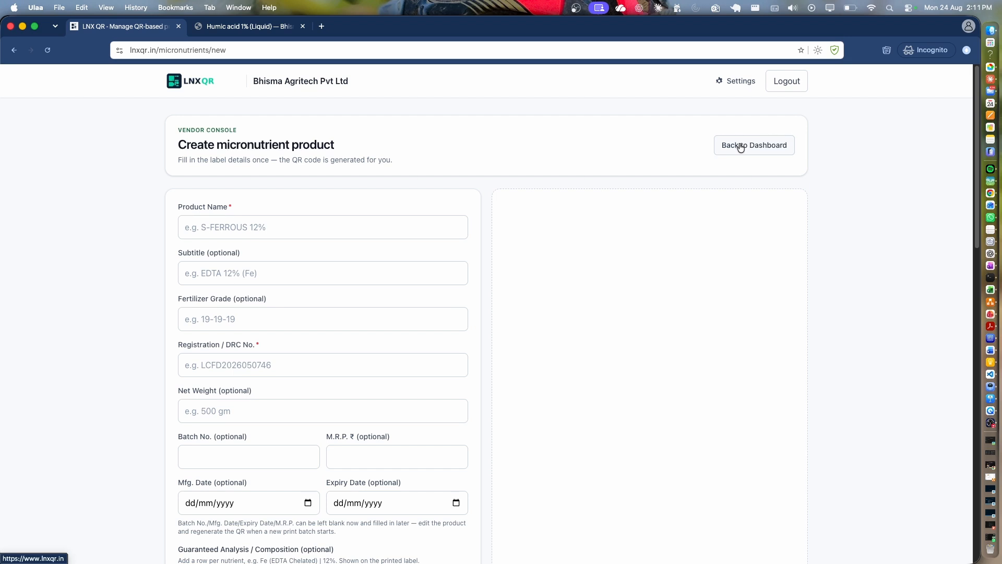
pyautogui.click(741, 148)
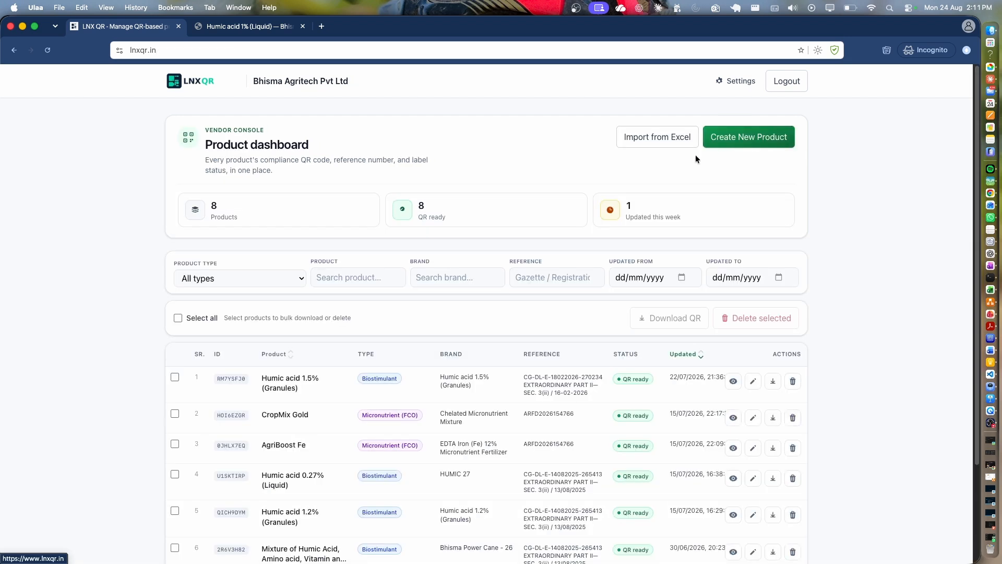
pyautogui.scroll(-3, 374, 398)
pyautogui.scroll(3, 368, 437)
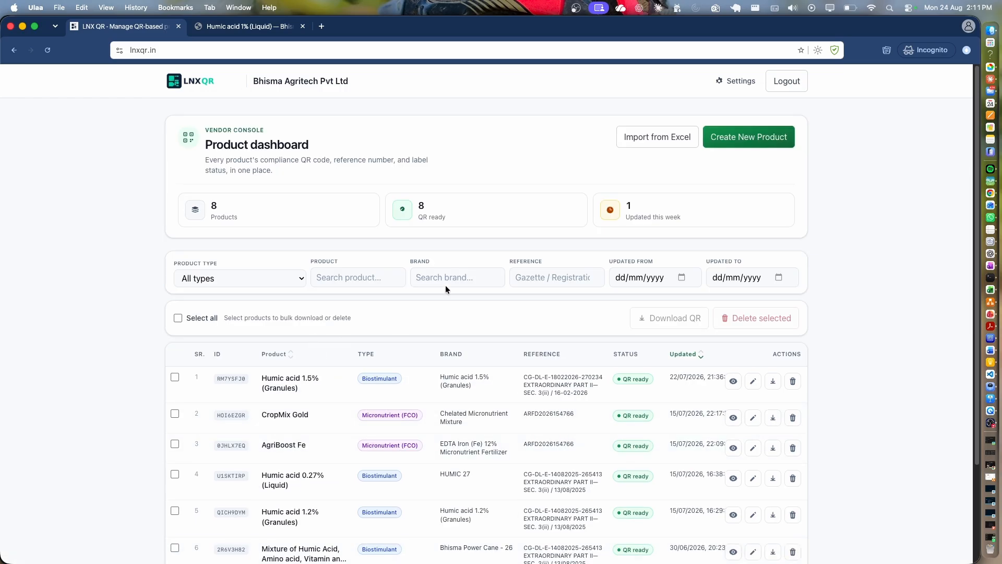
pyautogui.click(726, 80)
pyautogui.scroll(-7, 358, 370)
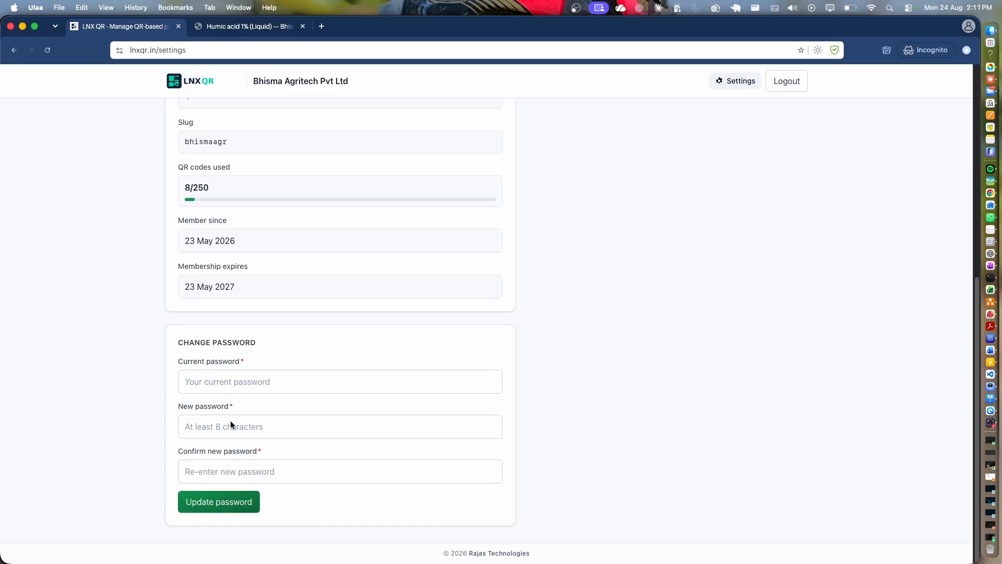
pyautogui.click(215, 385)
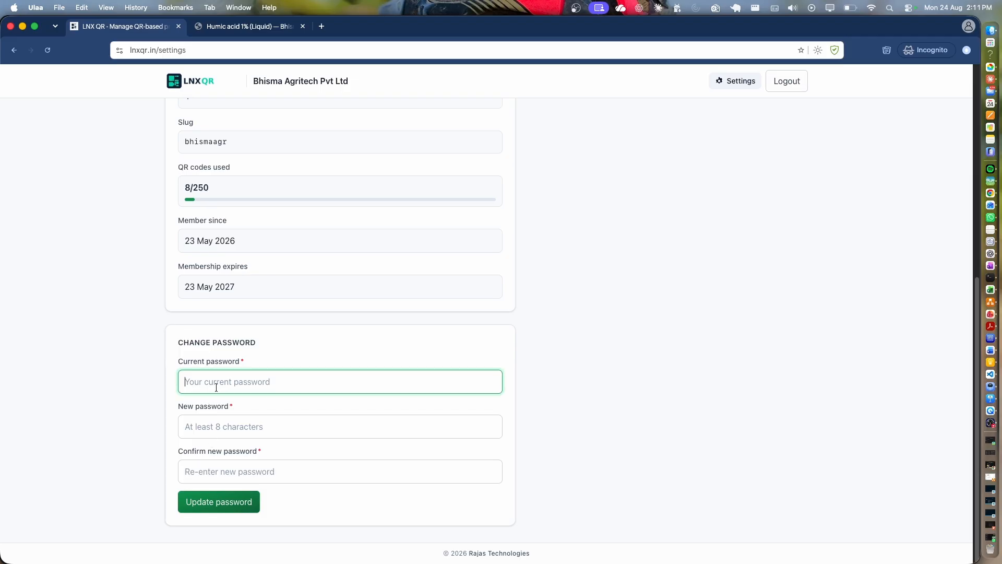
pyautogui.click(209, 427)
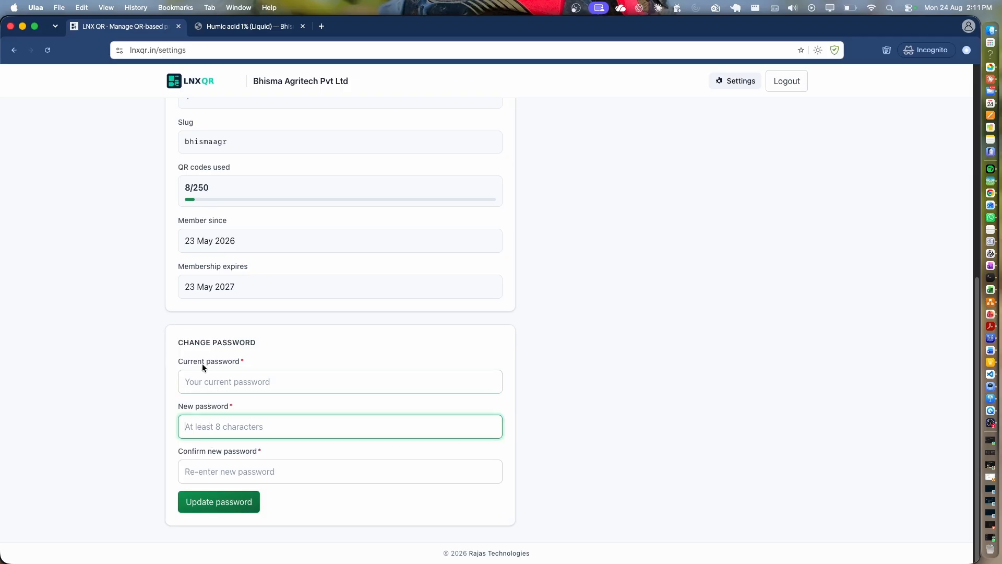
pyautogui.click(192, 391)
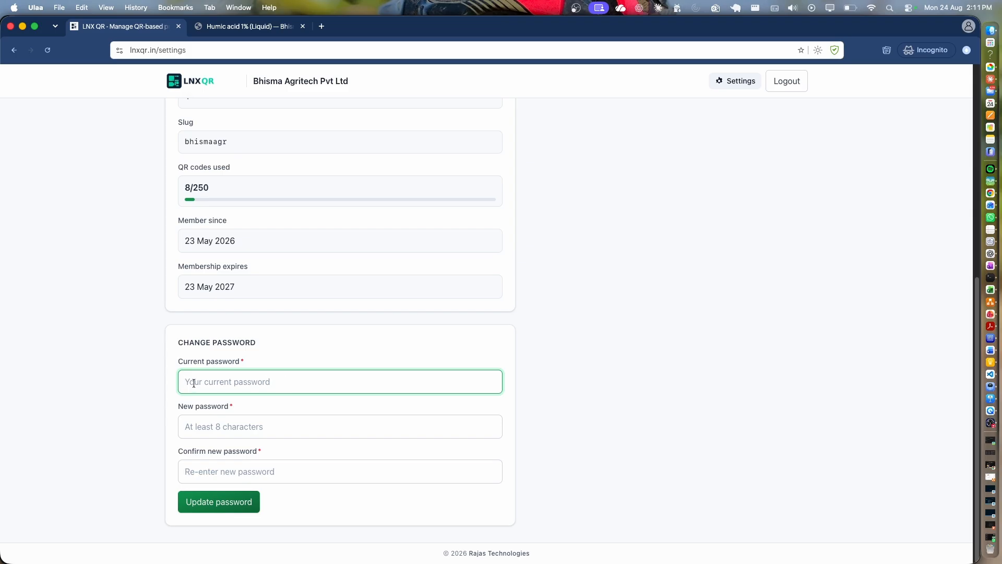
pyautogui.click(194, 426)
pyautogui.click(204, 470)
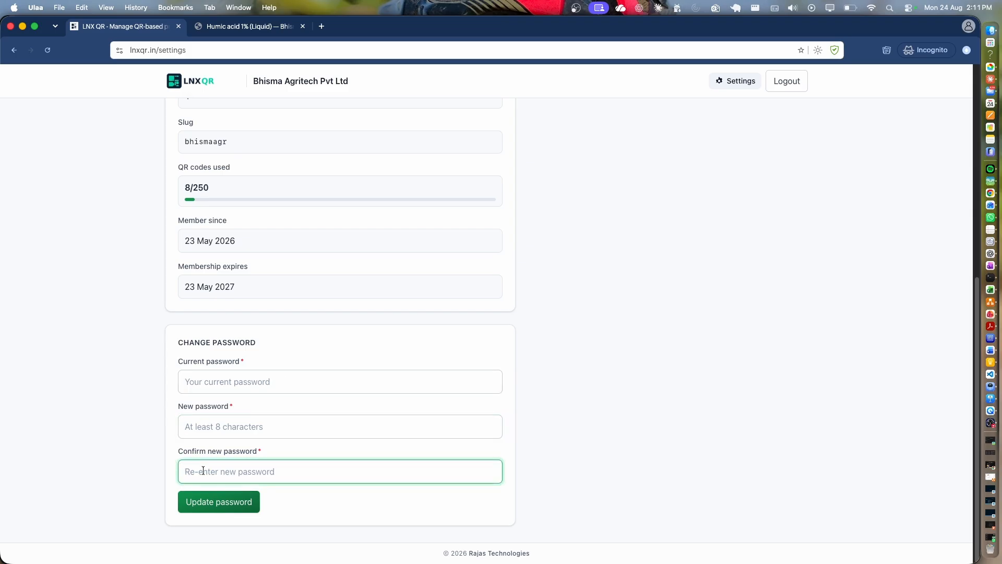
pyautogui.click(283, 426)
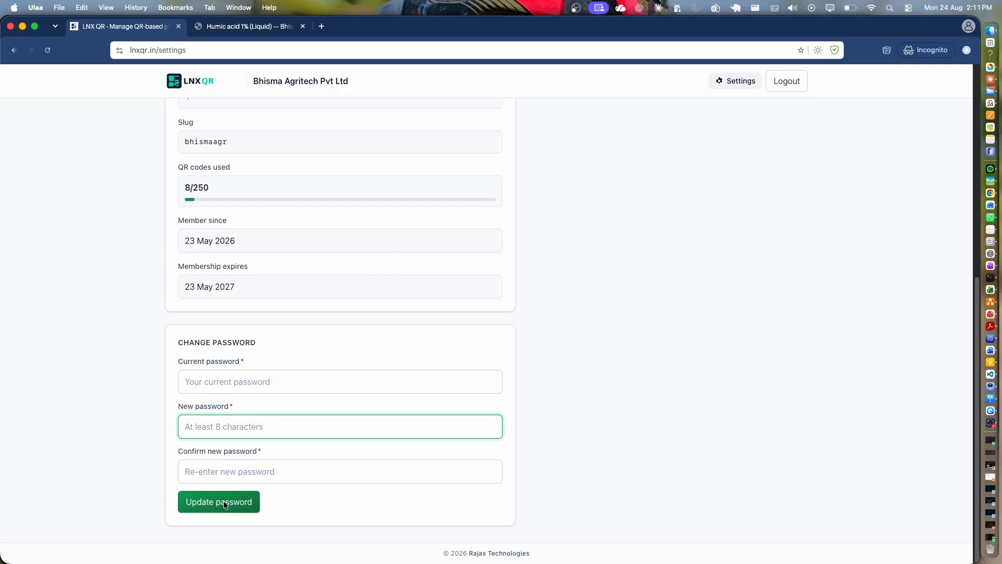
pyautogui.moveTo(212, 187); pyautogui.dragTo(189, 188)
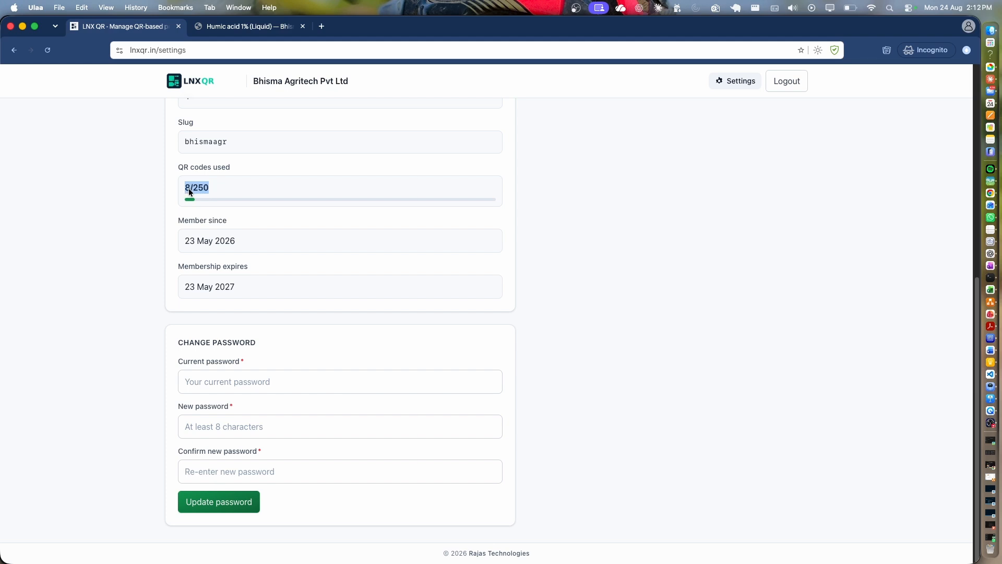
pyautogui.moveTo(189, 189); pyautogui.dragTo(186, 189)
pyautogui.scroll(4, 249, 327)
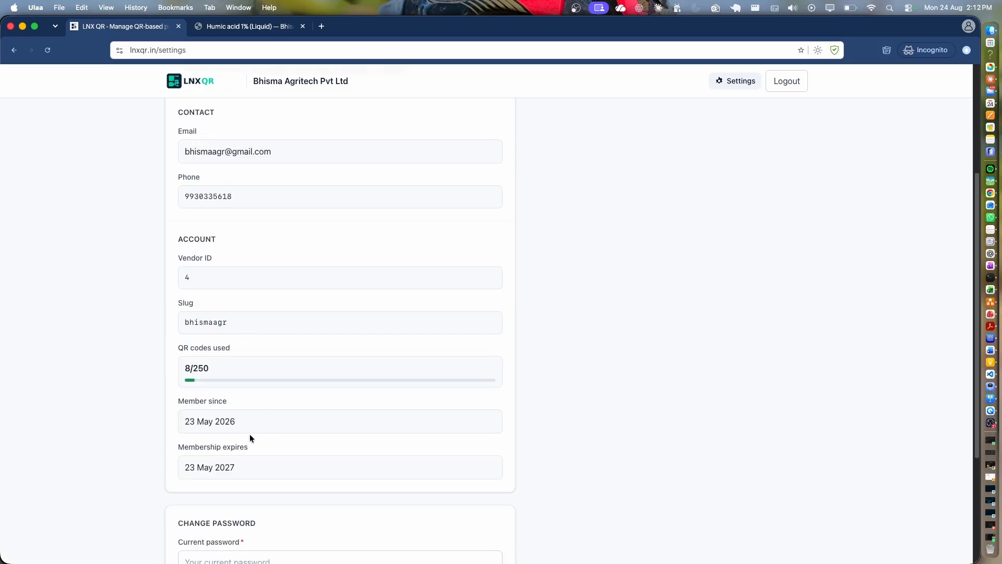
pyautogui.moveTo(249, 447)
pyautogui.mouseDown()
pyautogui.moveTo(216, 448)
pyautogui.moveTo(183, 401)
pyautogui.moveTo(246, 459)
pyautogui.mouseUp()
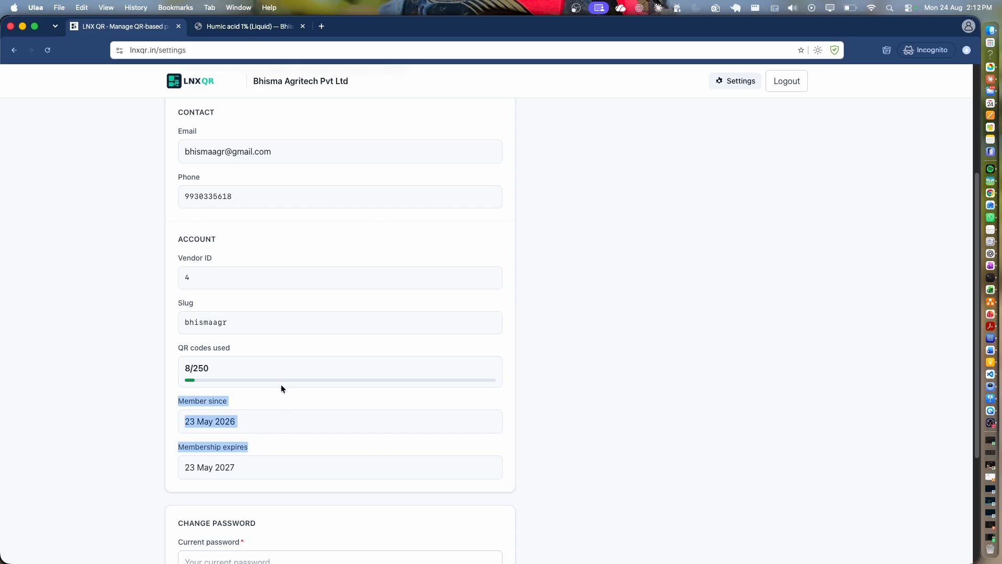
pyautogui.scroll(-2, 281, 386)
pyautogui.scroll(6, 280, 387)
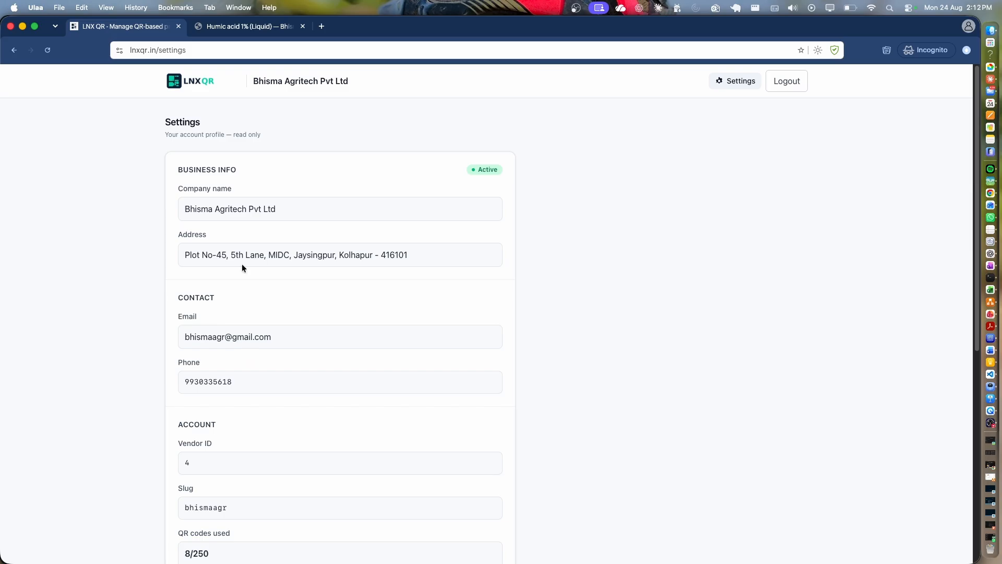
pyautogui.click(269, 82)
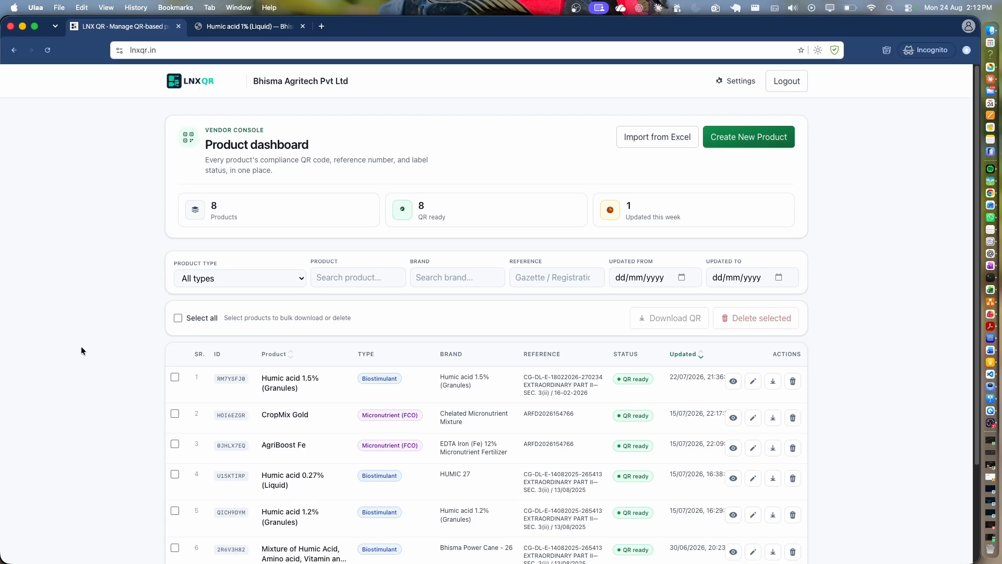
# Open the Rajas Technologies website from the footer link and scroll through its home page.
pyautogui.scroll(-3, 389, 353)
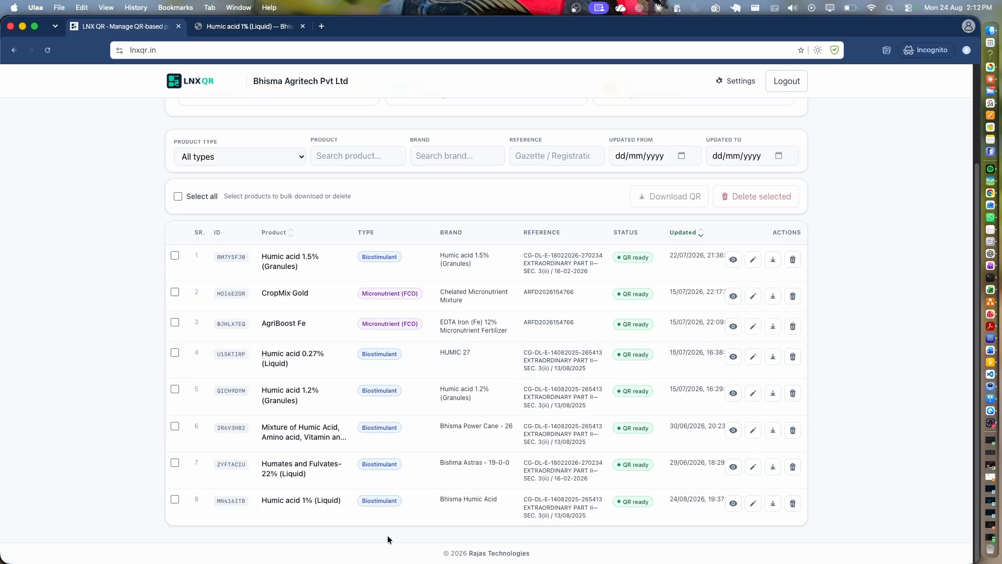
pyautogui.click(485, 554)
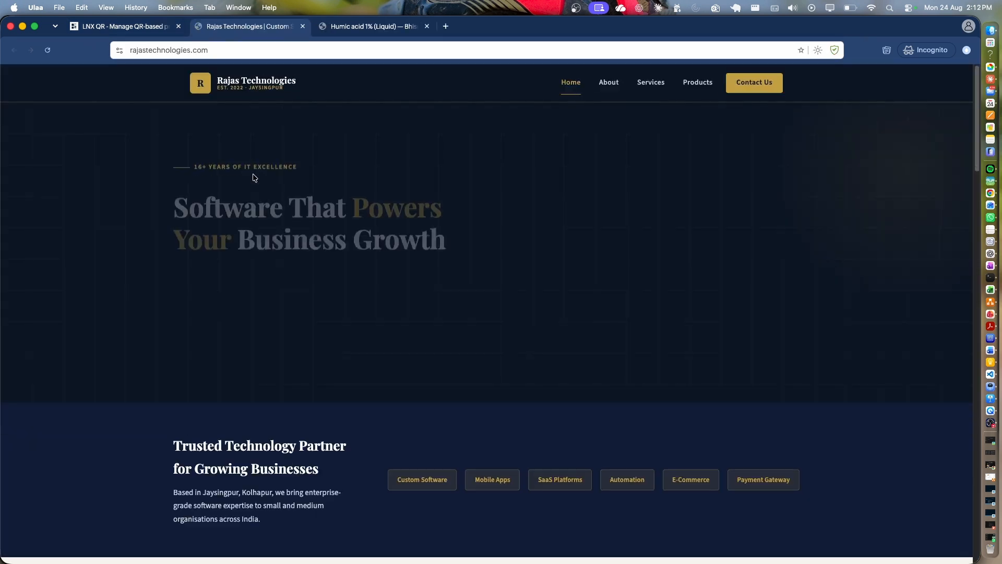
pyautogui.scroll(-5, 246, 315)
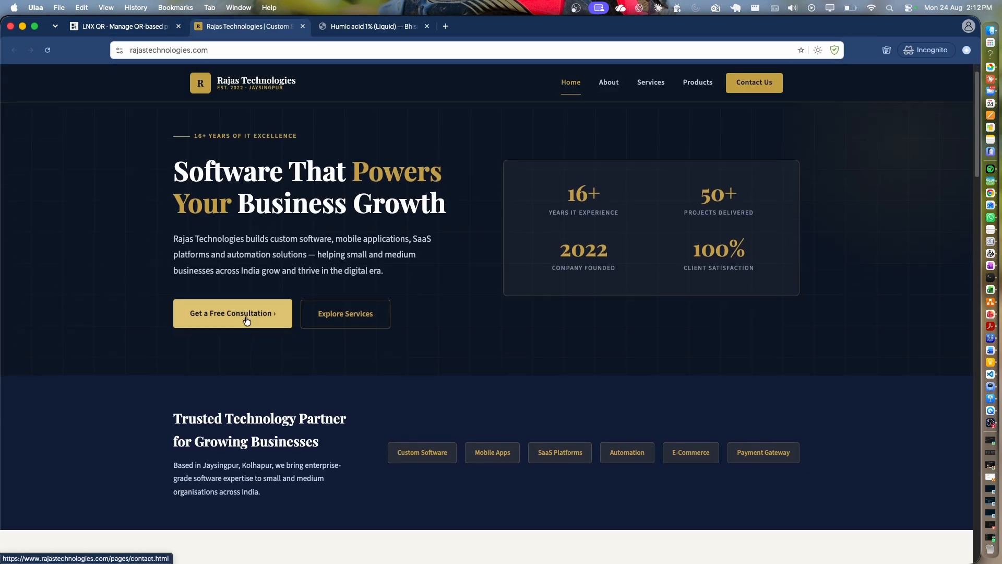
pyautogui.scroll(-15, 242, 327)
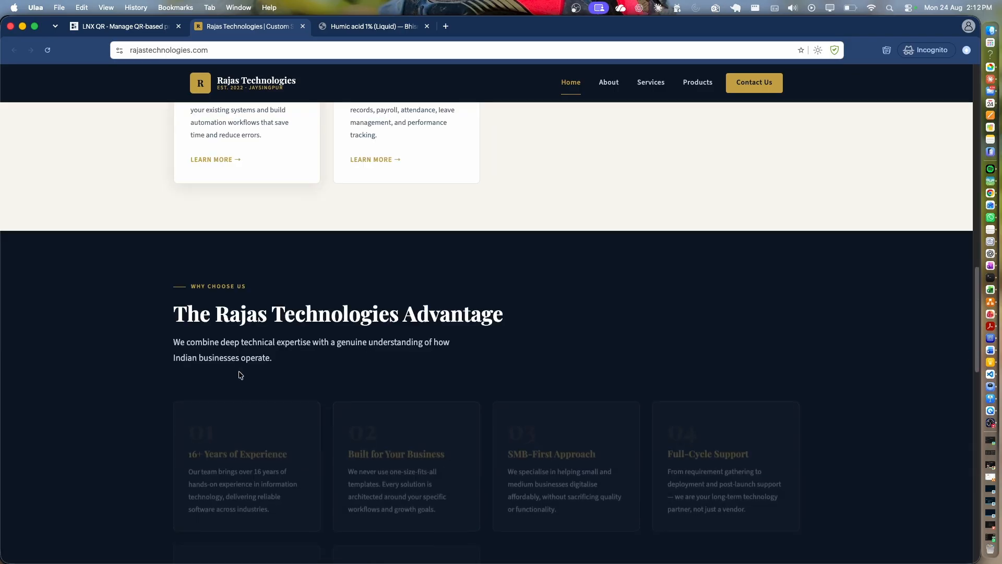
pyautogui.scroll(-5, 229, 384)
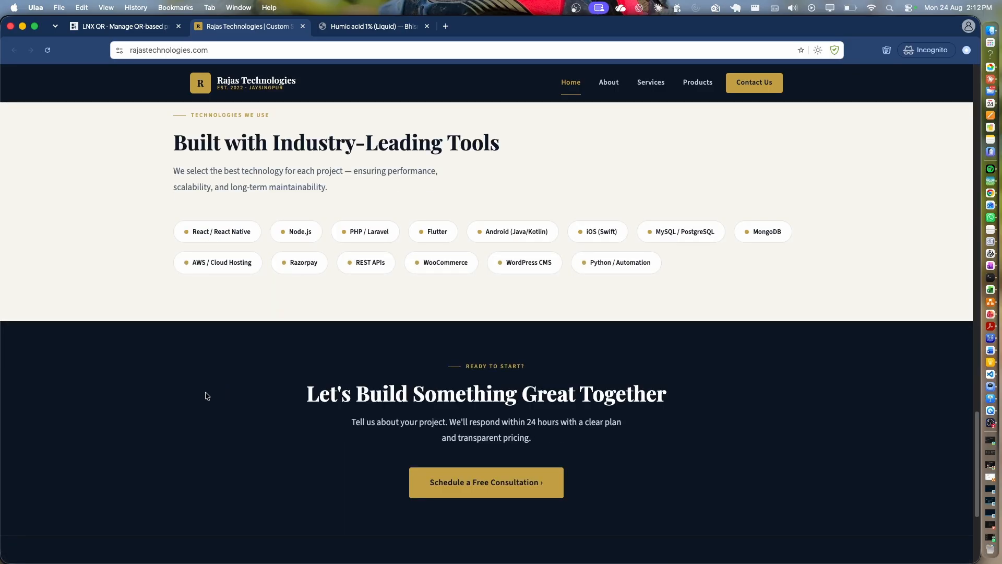
pyautogui.scroll(20, 196, 395)
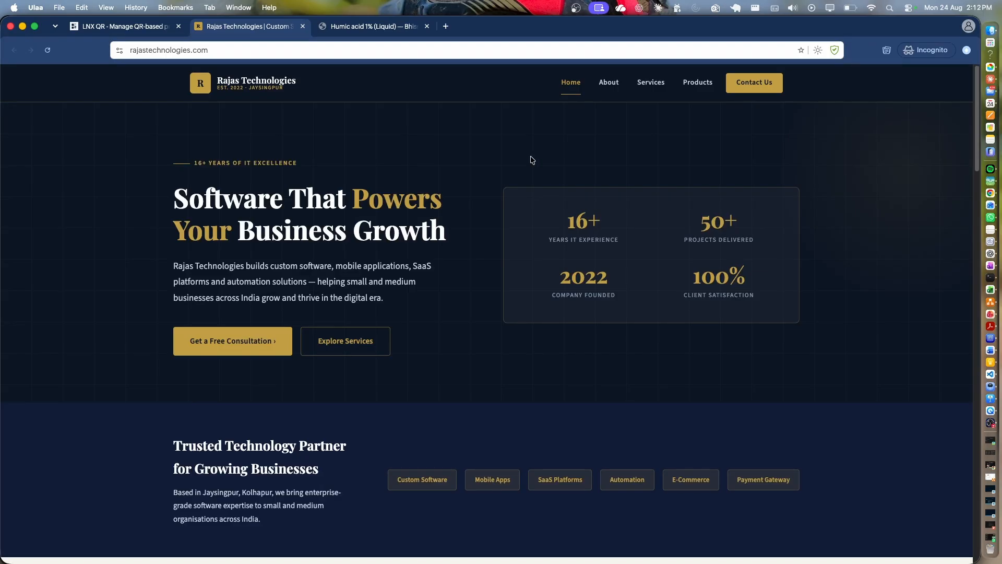
# Browse the About Us, Services and Products pages, then return to the LNX QR dashboard.
pyautogui.click(609, 82)
pyautogui.scroll(-20, 560, 302)
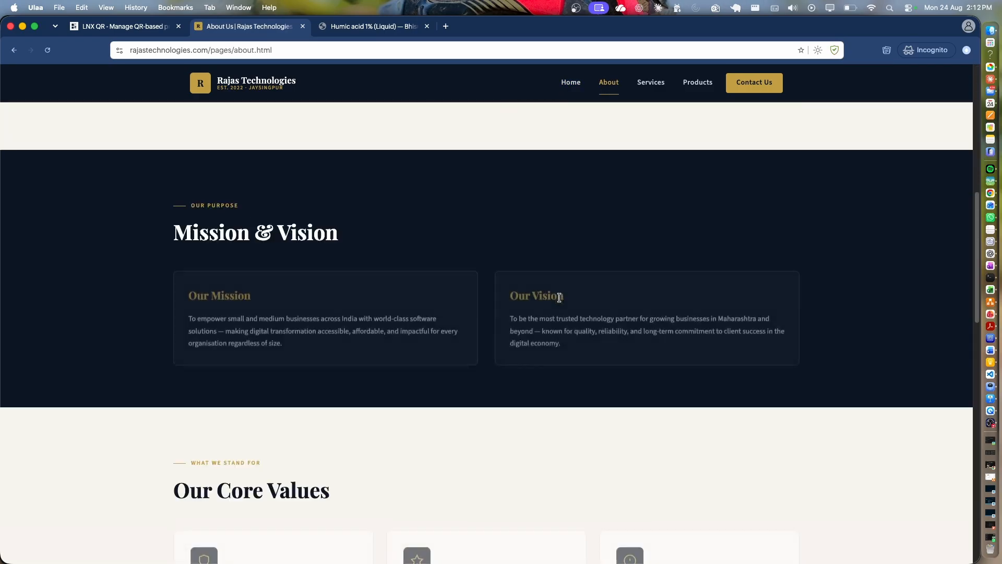
pyautogui.scroll(20, 601, 240)
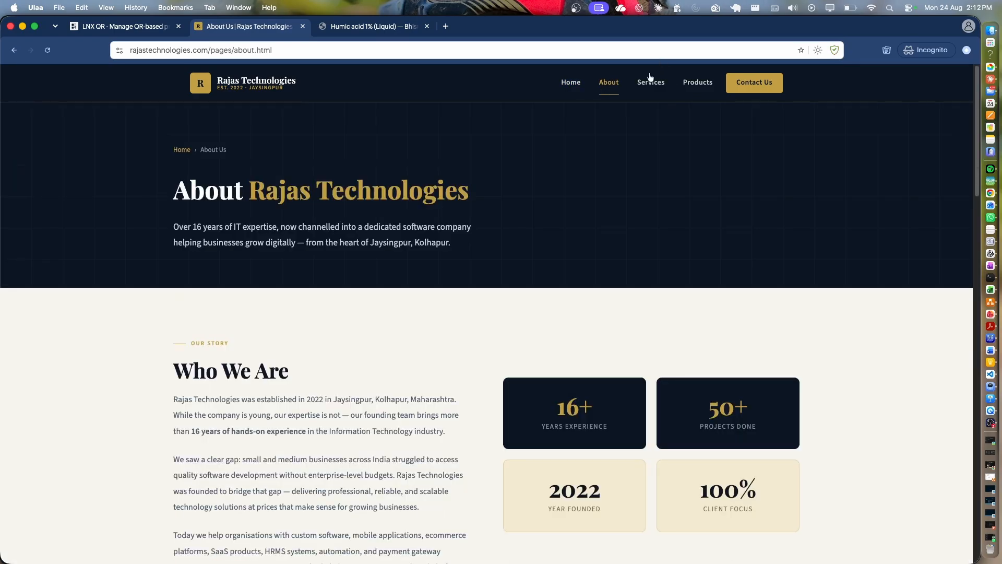
pyautogui.click(649, 83)
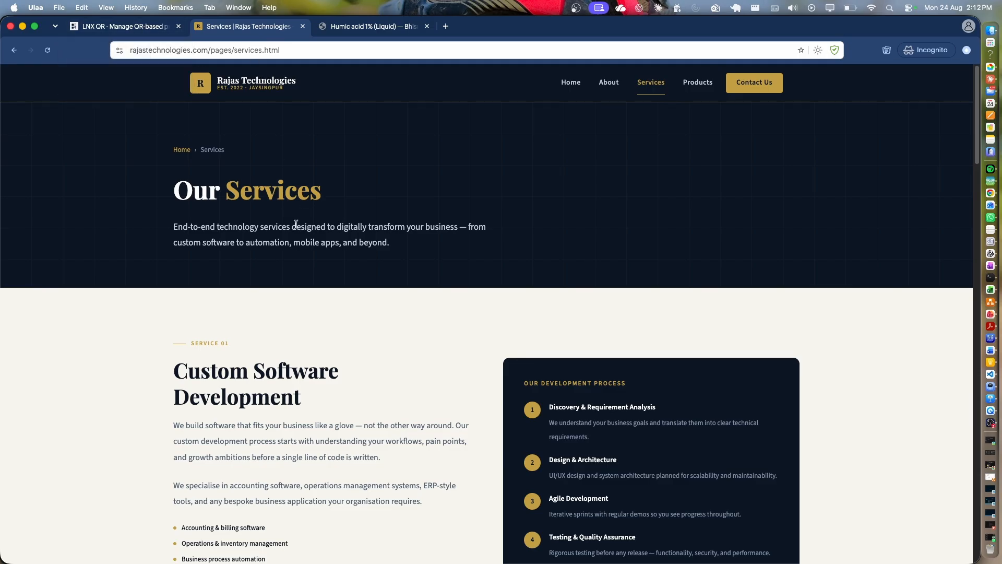
pyautogui.click(697, 87)
pyautogui.scroll(-4, 396, 314)
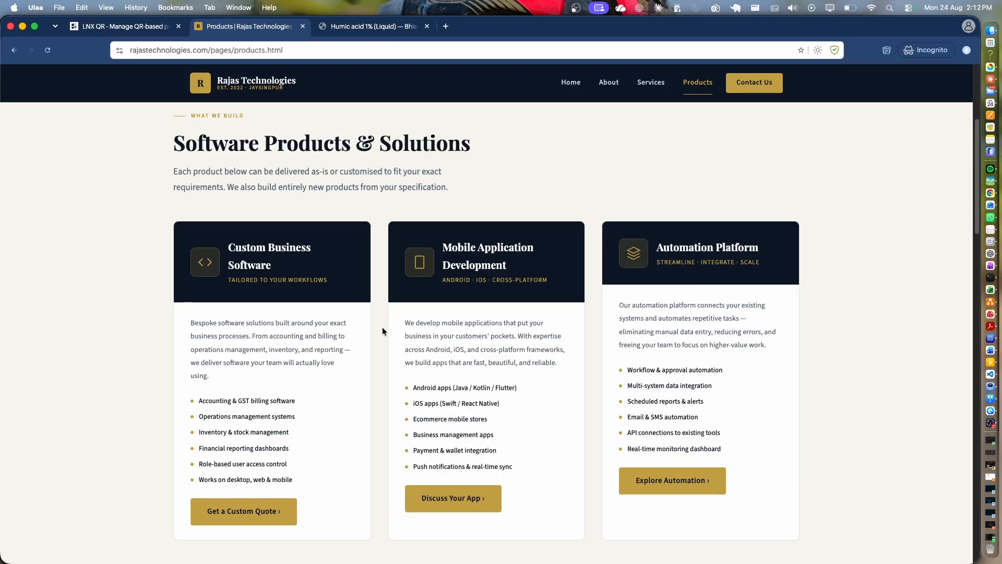
pyautogui.scroll(-15, 380, 343)
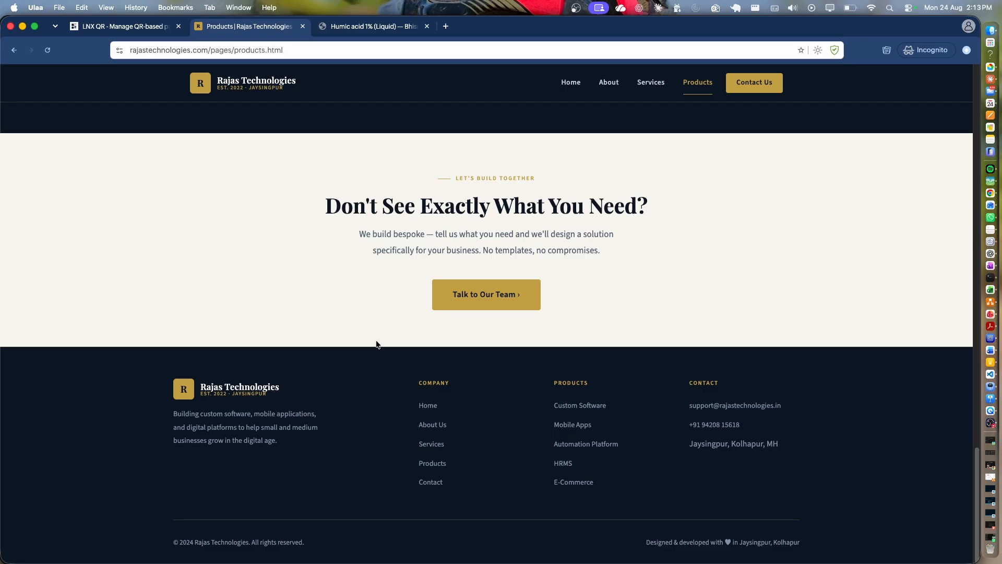
pyautogui.click(130, 29)
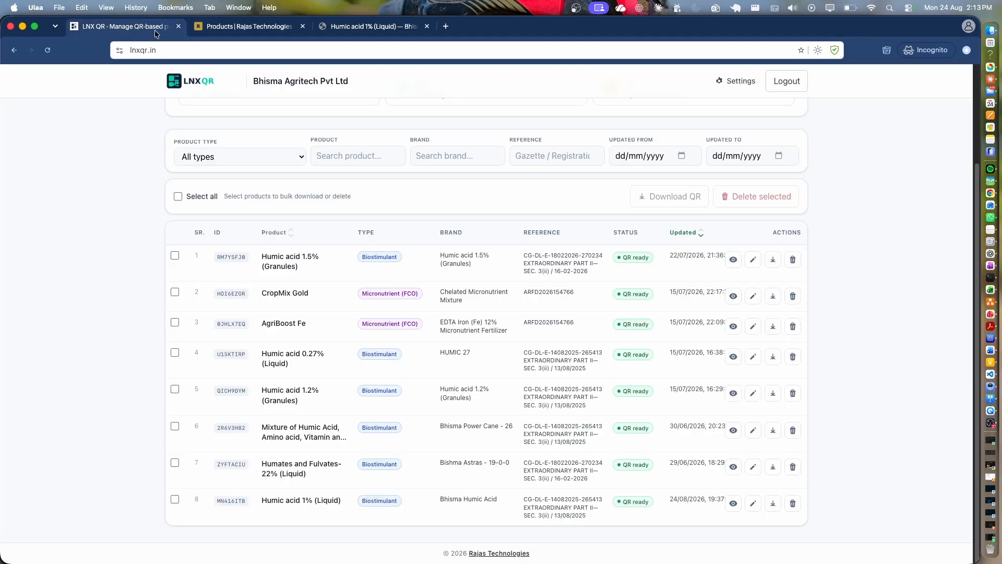
# Log out of the vendor account from the dashboard, returning to the email, password and company slug login page.
pyautogui.scroll(-5, 781, 219)
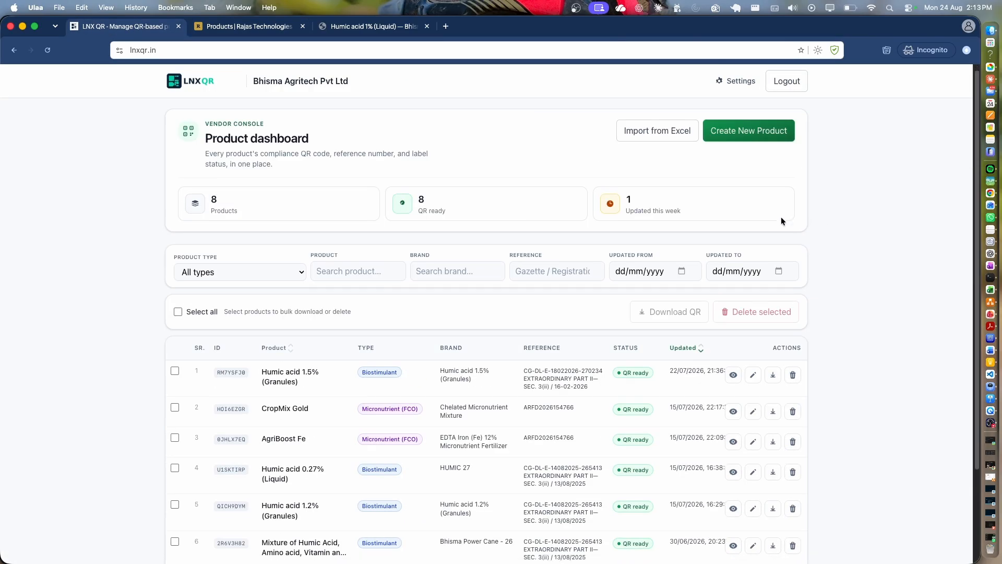
pyautogui.scroll(5, 779, 220)
pyautogui.click(785, 79)
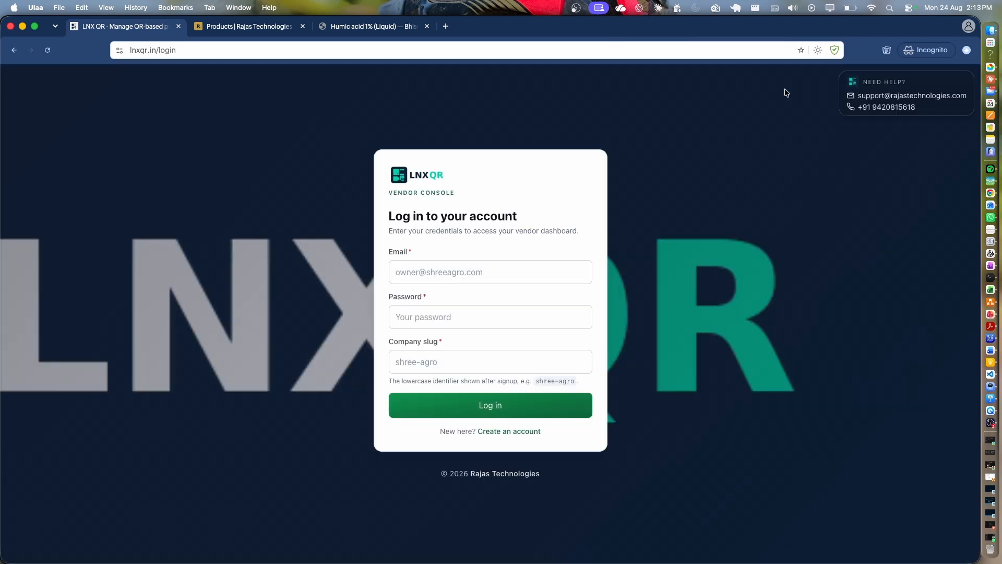